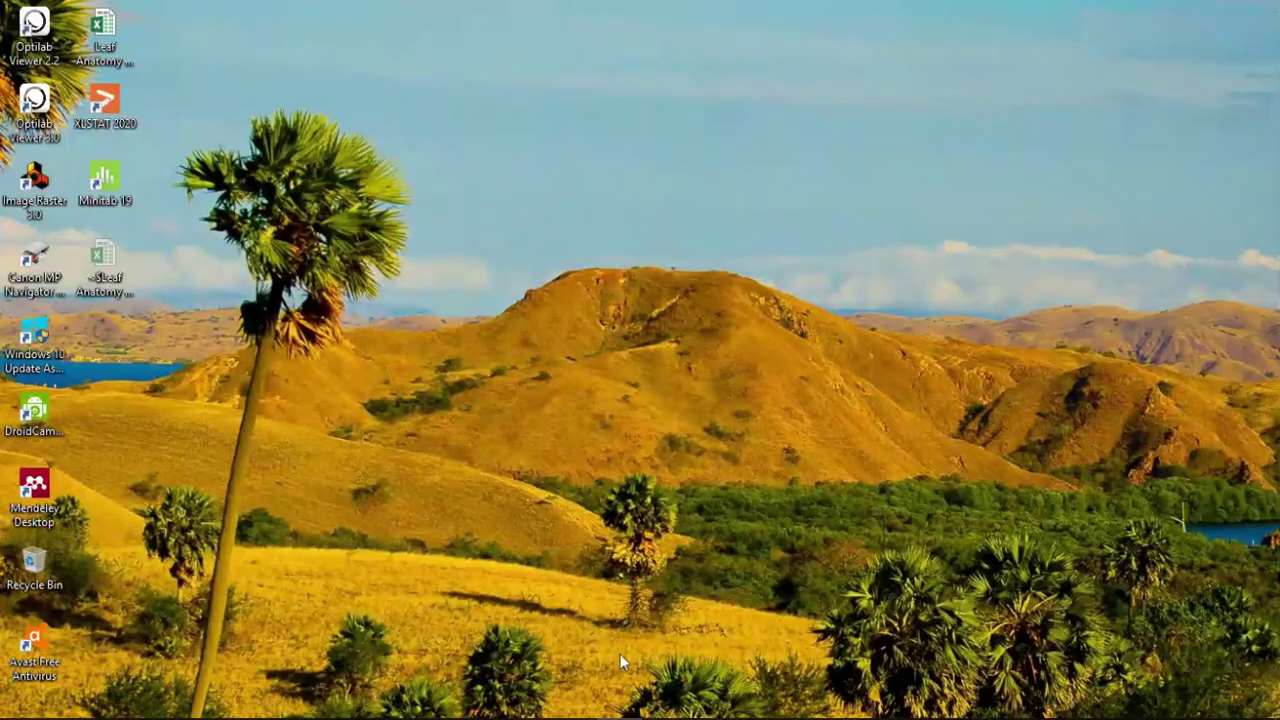
Step: Examine the variable headers and the sample numbers of the data table on the PCA EG sheet of the leaf anatomy workbook
click(620, 700)
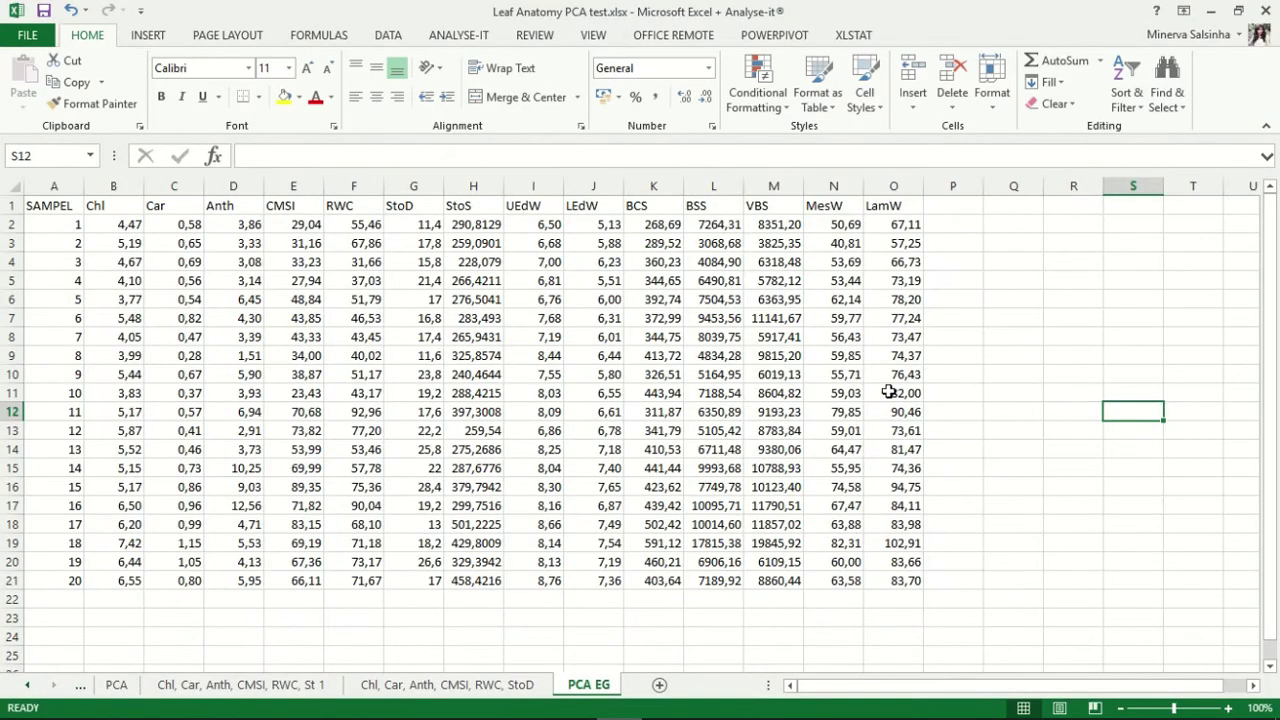
click(912, 392)
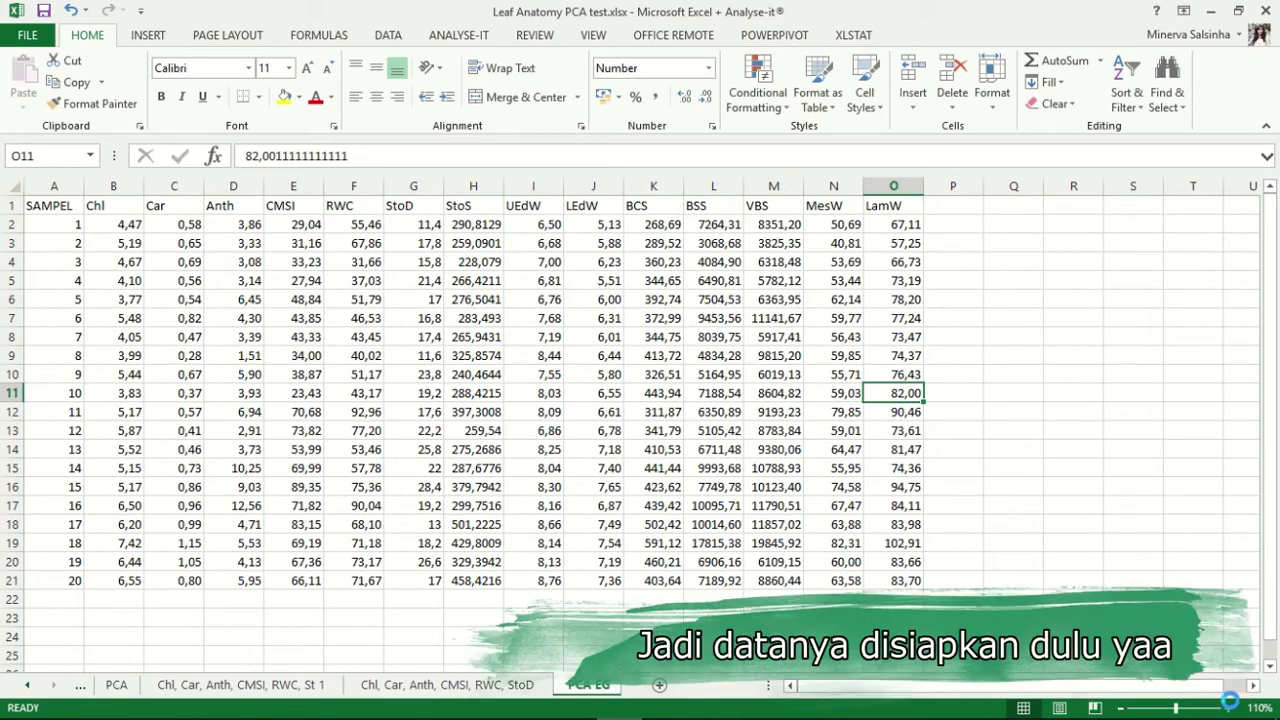
click(1229, 708)
click(1229, 708)
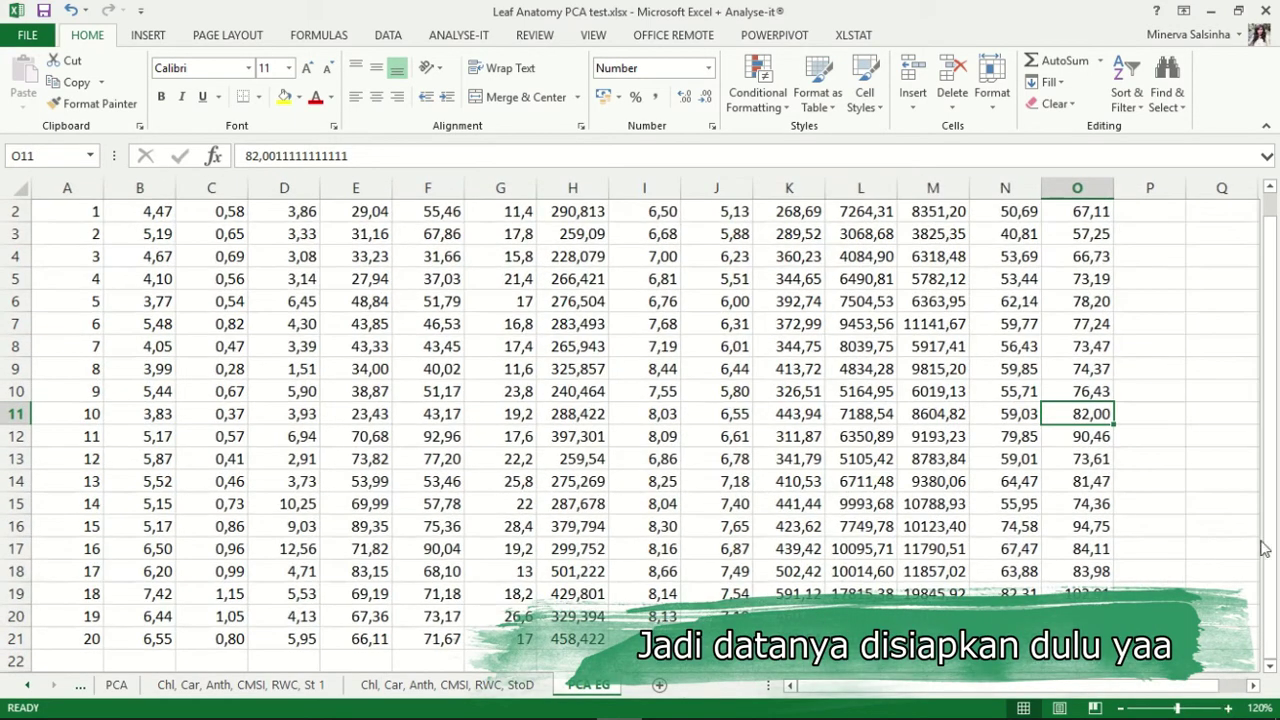
drag(1272, 528, 1277, 278)
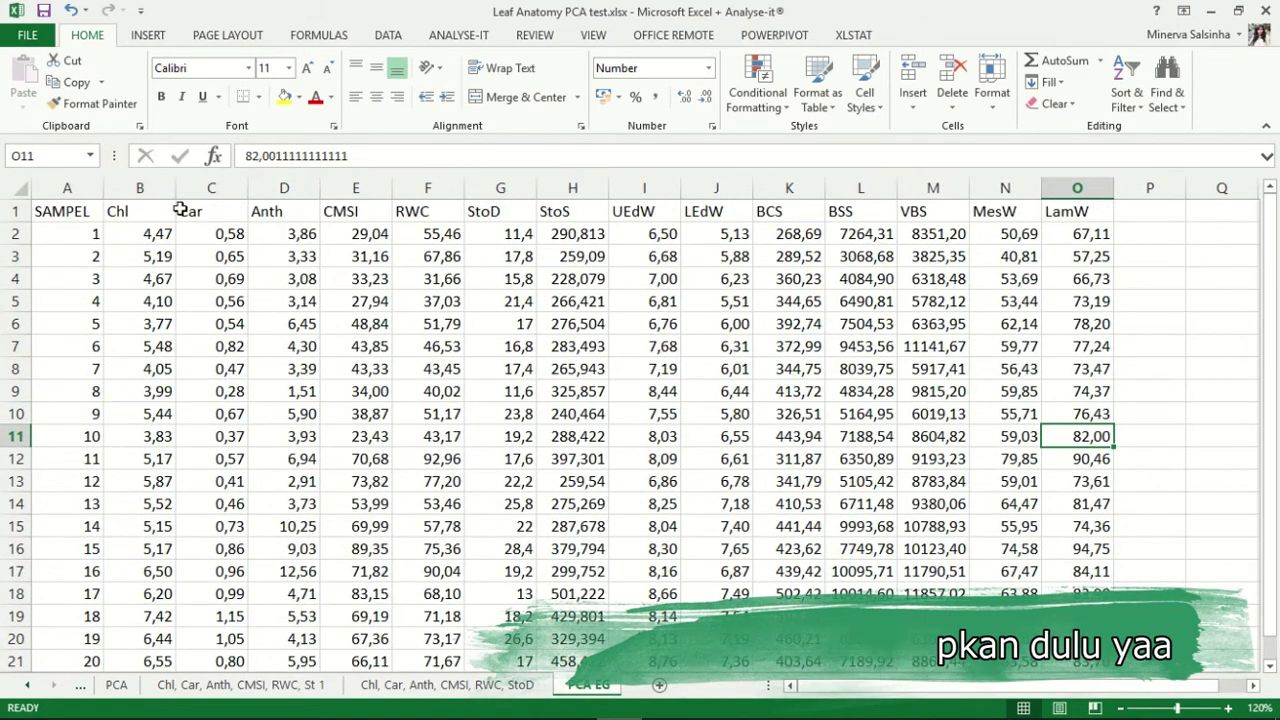
drag(123, 211, 1069, 209)
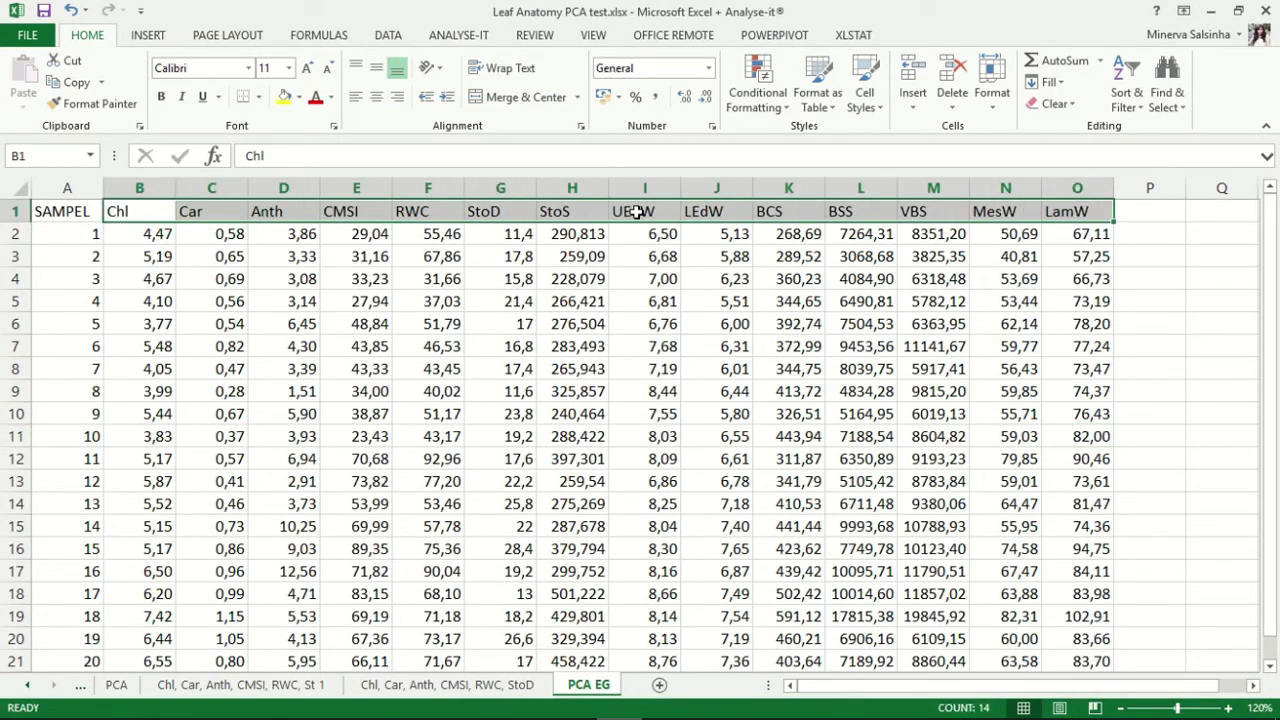
click(1235, 242)
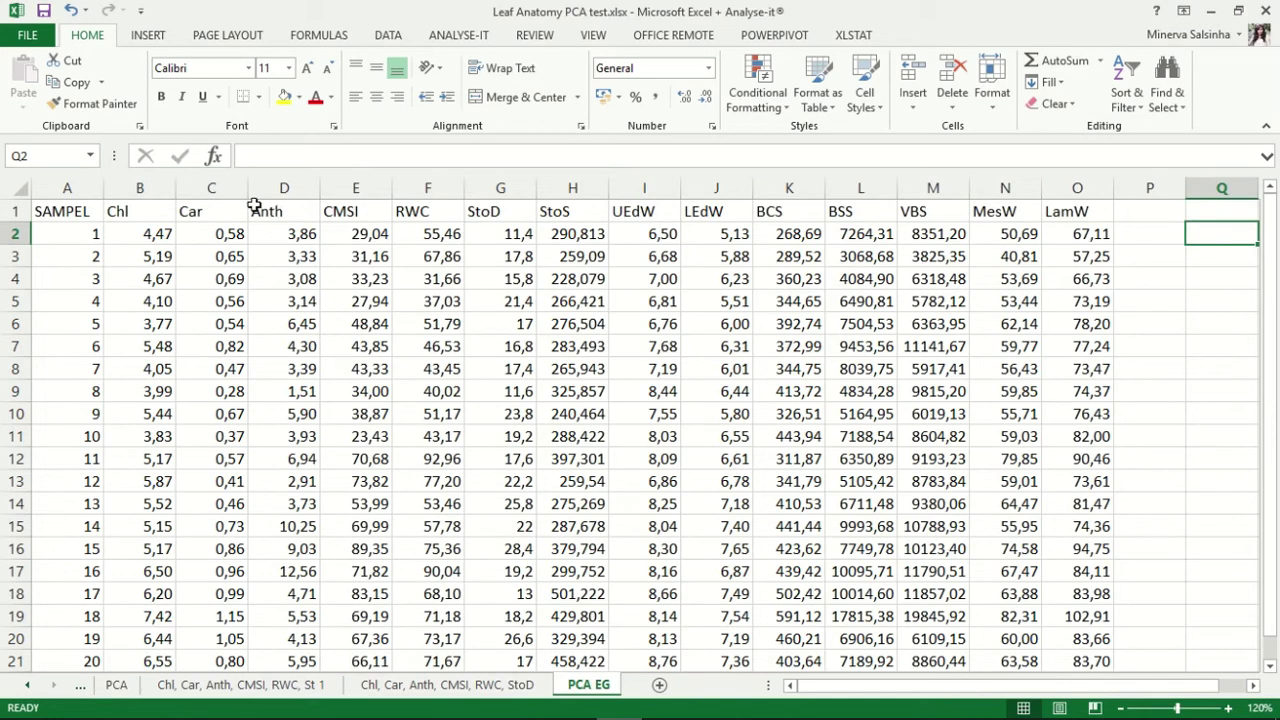
drag(63, 209, 64, 612)
click(74, 594)
drag(1270, 320, 1270, 285)
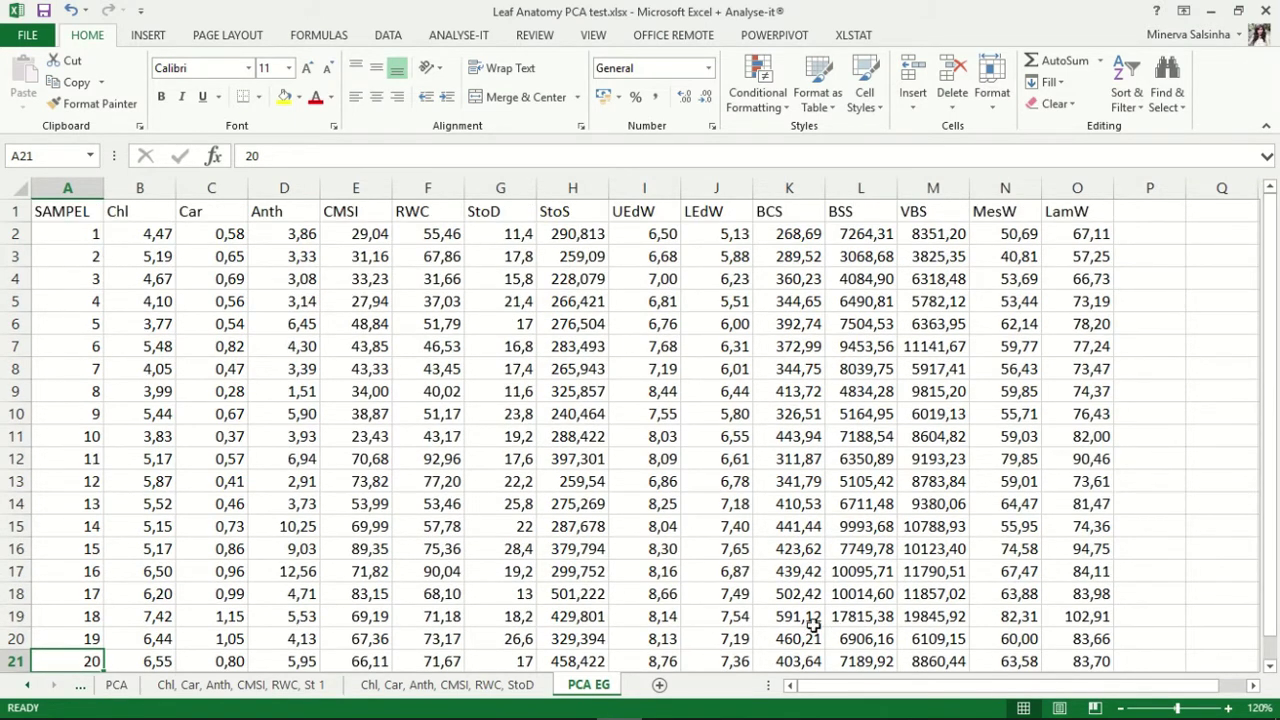
Step: Copy the entire data table from SAMPEL to LamW, including the header row and all 20 samples
drag(35, 211, 1083, 590)
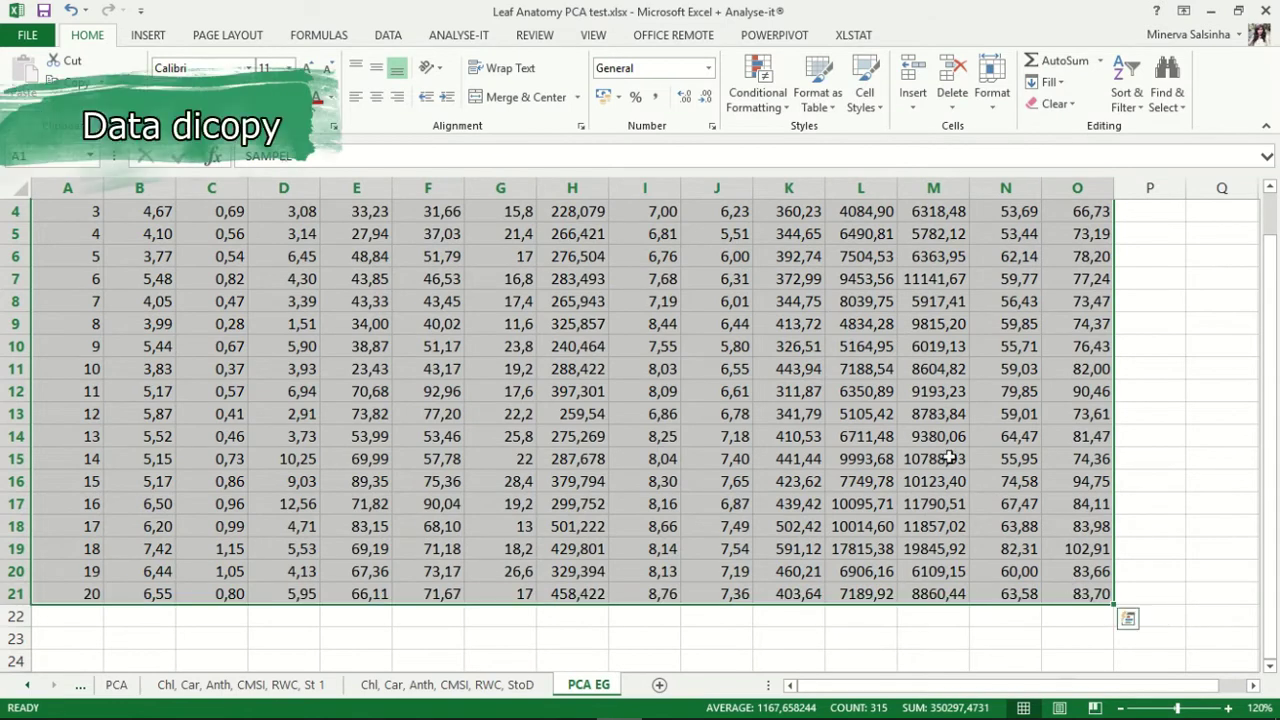
right_click(918, 413)
click(960, 69)
scroll(960, 100, up, 1)
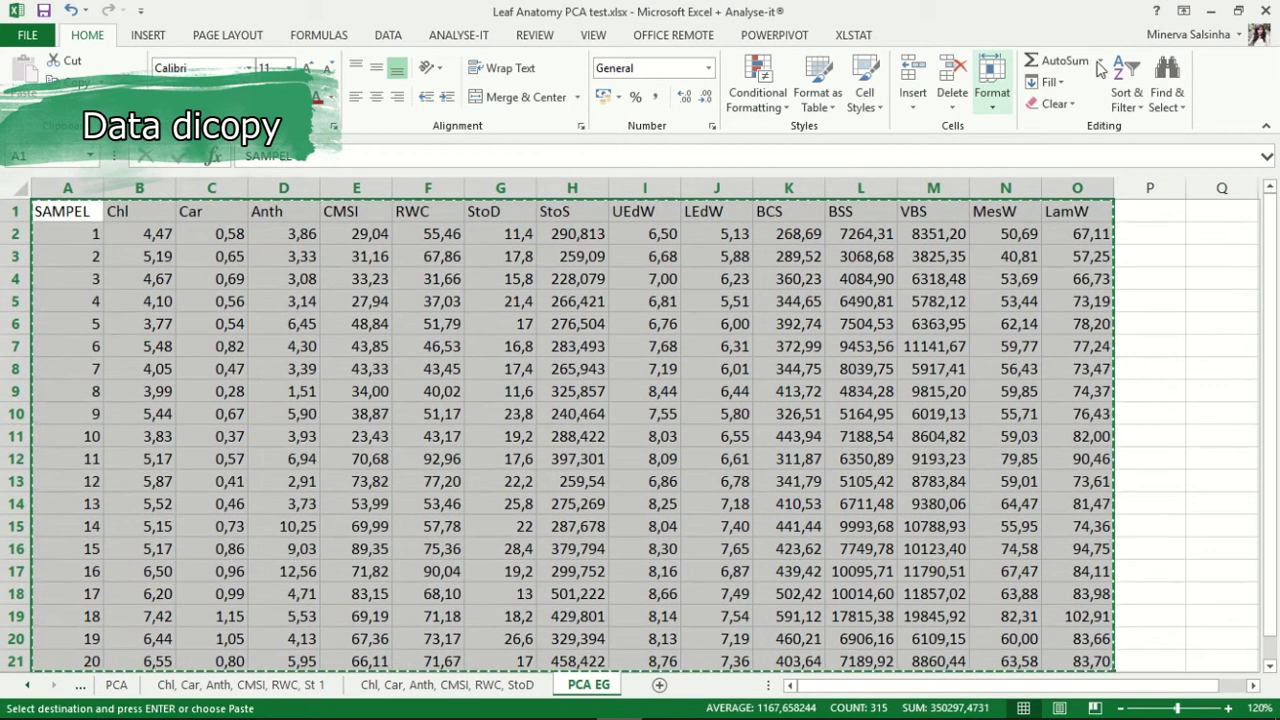
Step: Switch to Minitab and paste the copied table into Worksheet 1, with the headers in the column name row starting at C1
click(1210, 12)
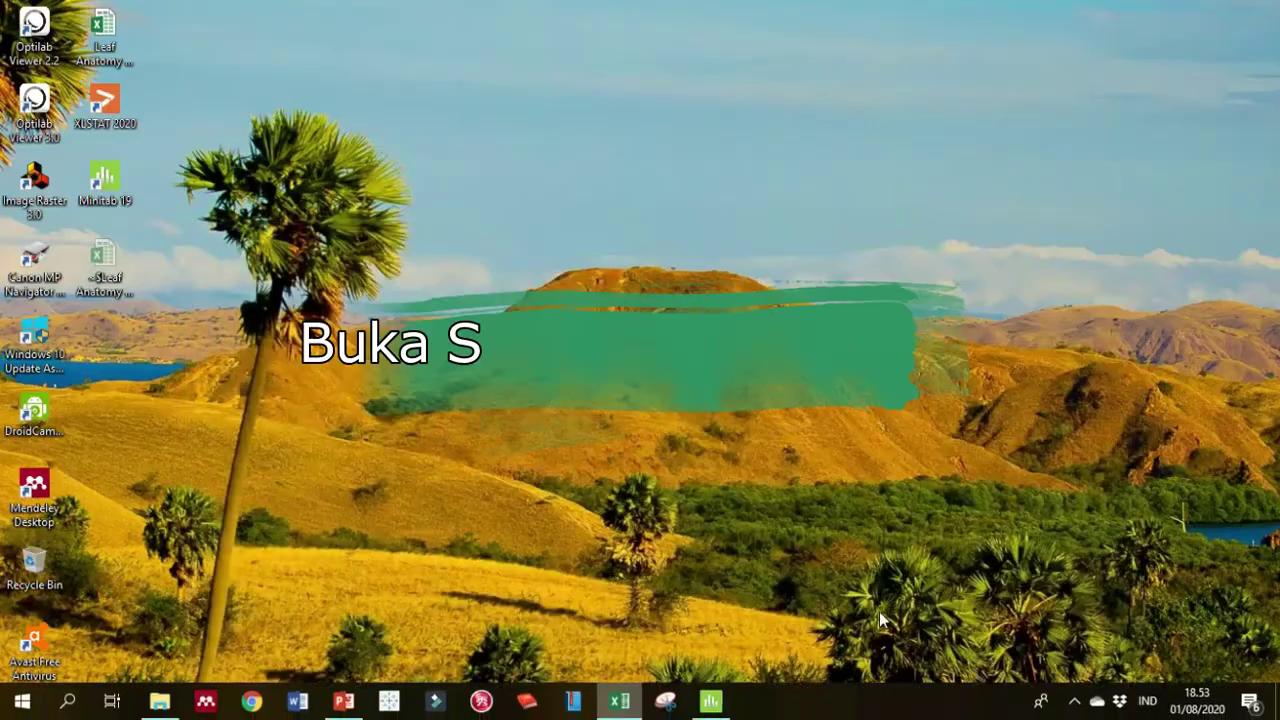
click(710, 703)
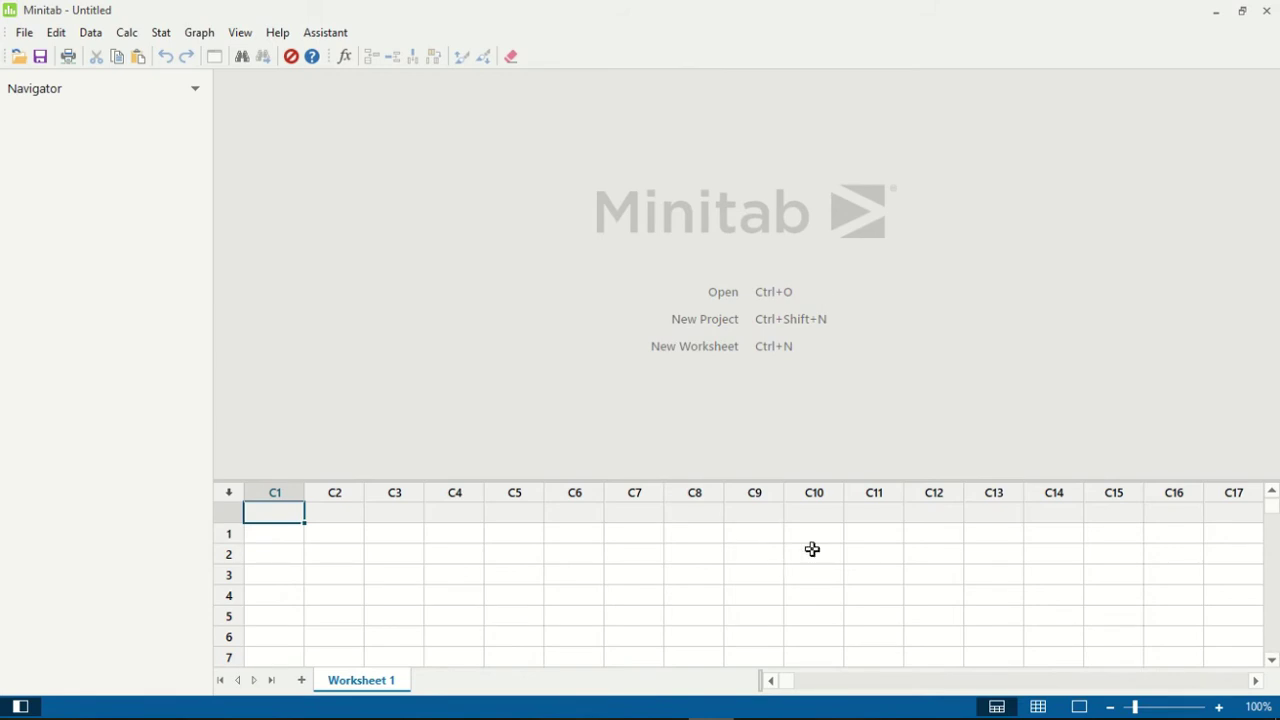
drag(782, 480, 789, 349)
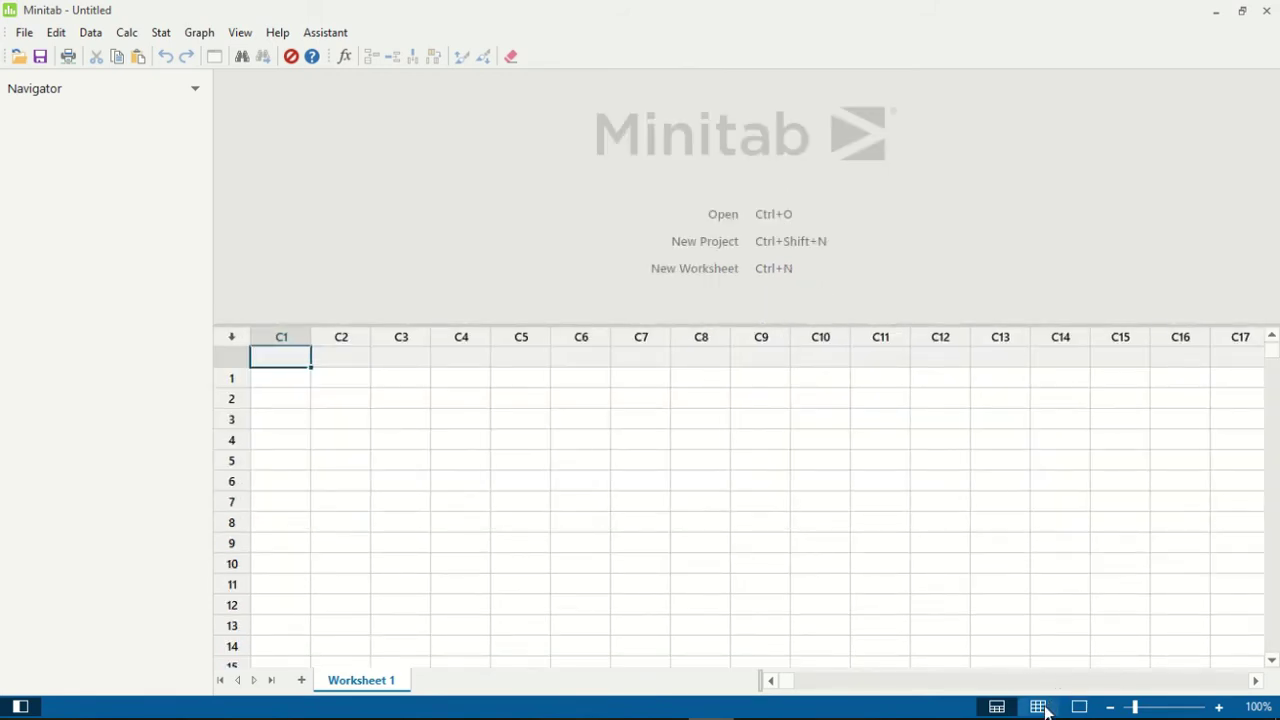
click(1040, 708)
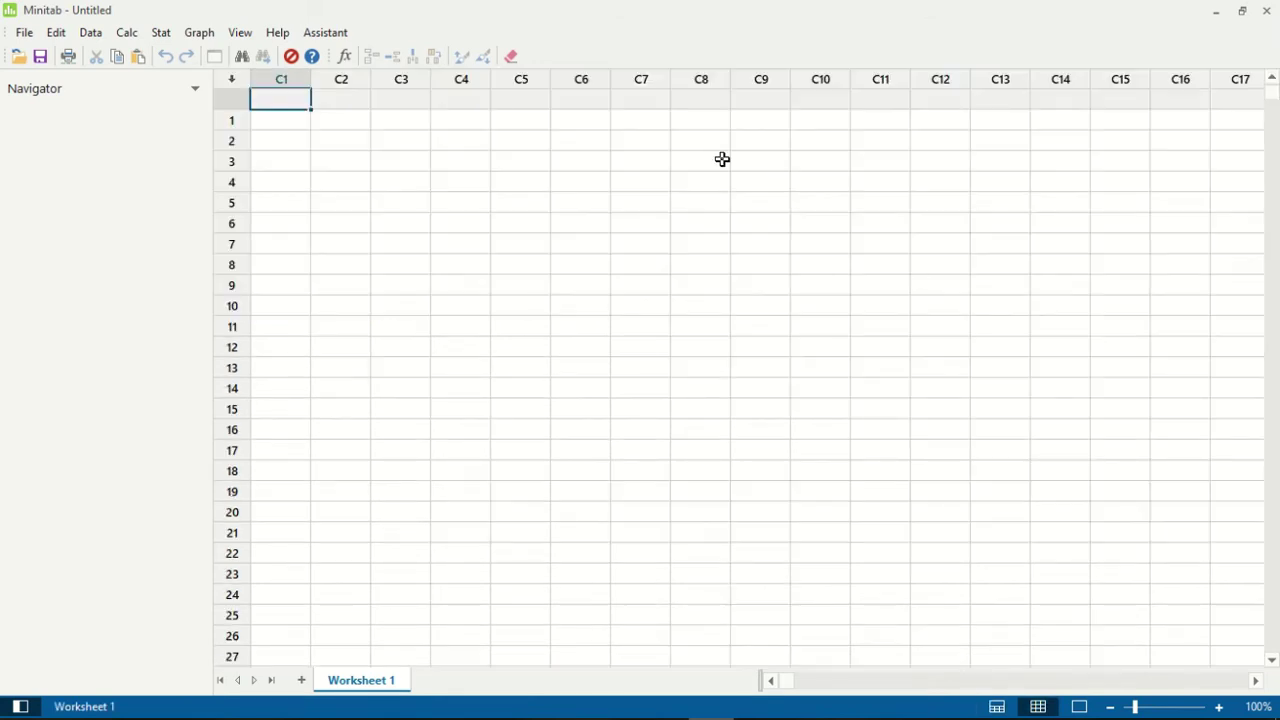
click(1080, 707)
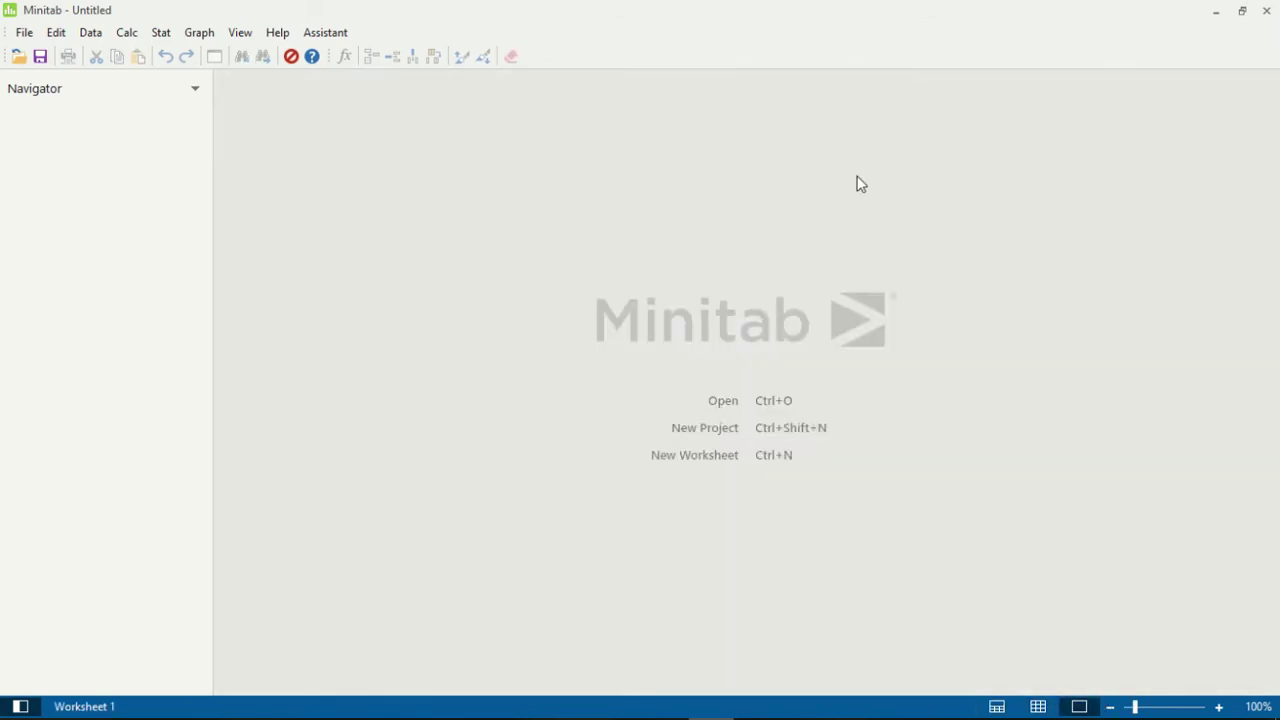
click(1038, 707)
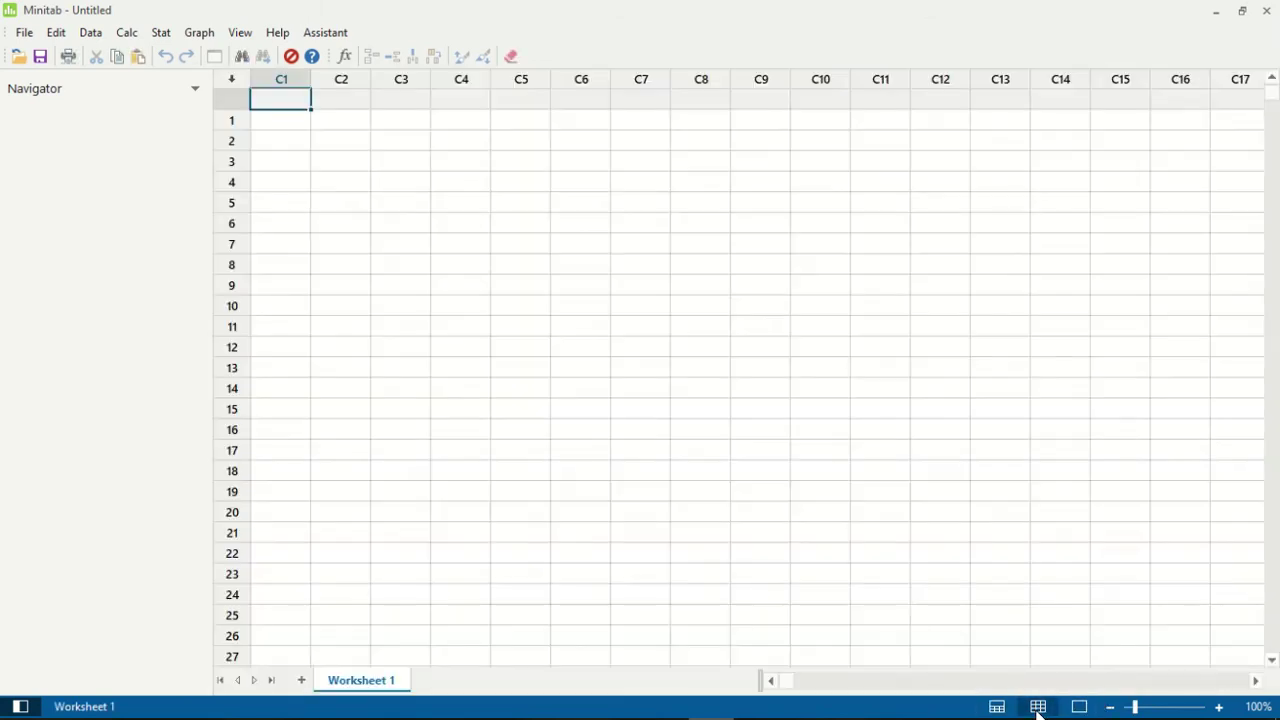
click(288, 101)
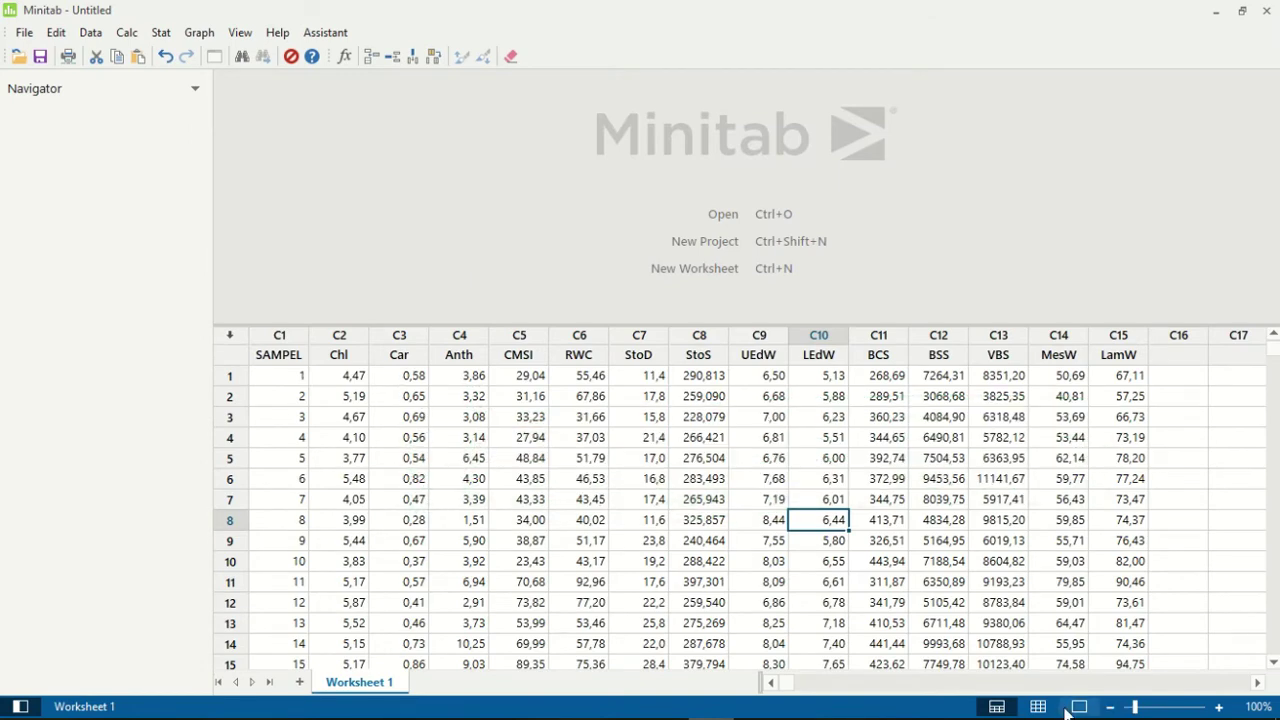
Step: Show only the worksheet and narrow the Navigator pane to make more room for the data columns
click(1036, 708)
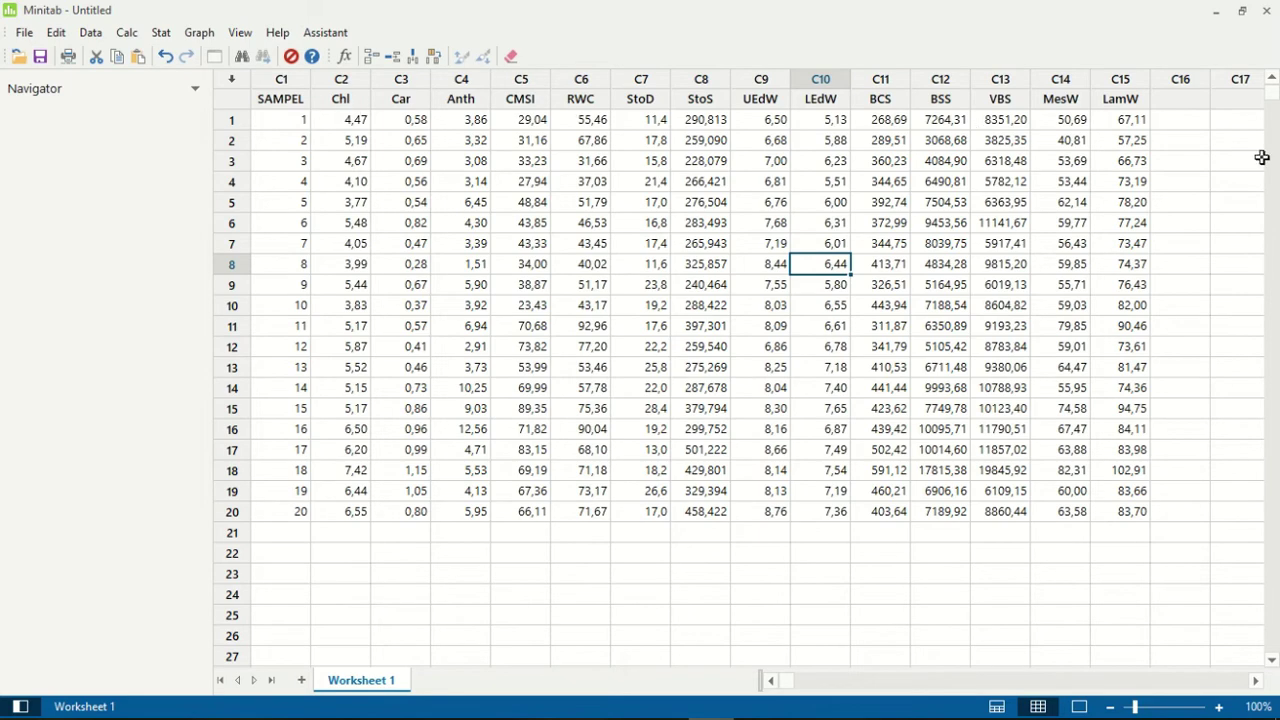
click(1220, 708)
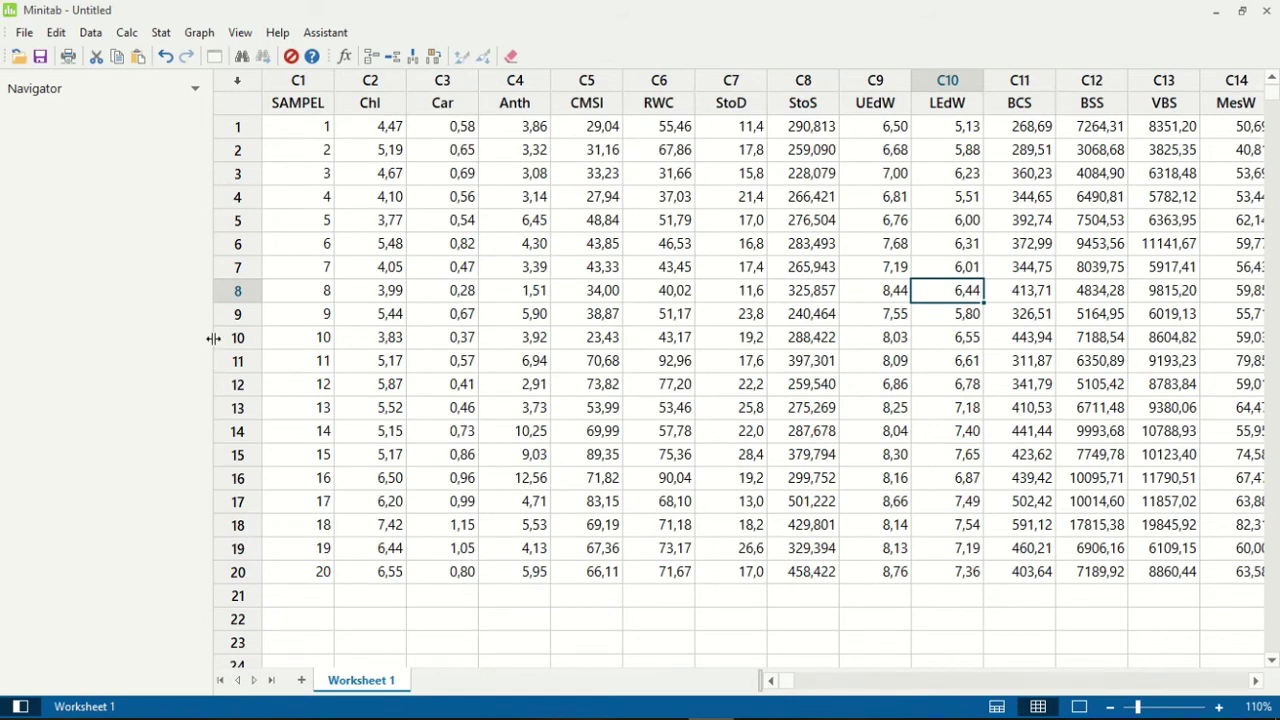
drag(212, 337, 99, 312)
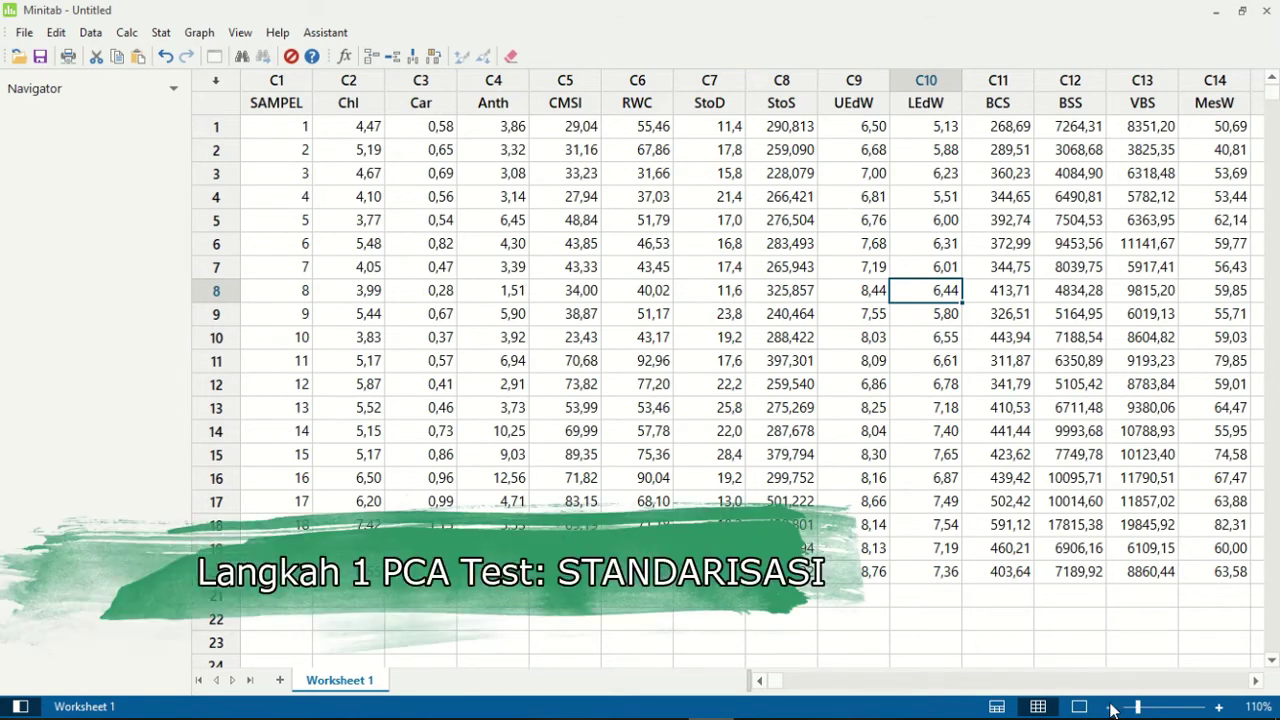
click(783, 684)
Step: Start the Standardize calculation with columns Chl through LamW as the input columns
click(128, 34)
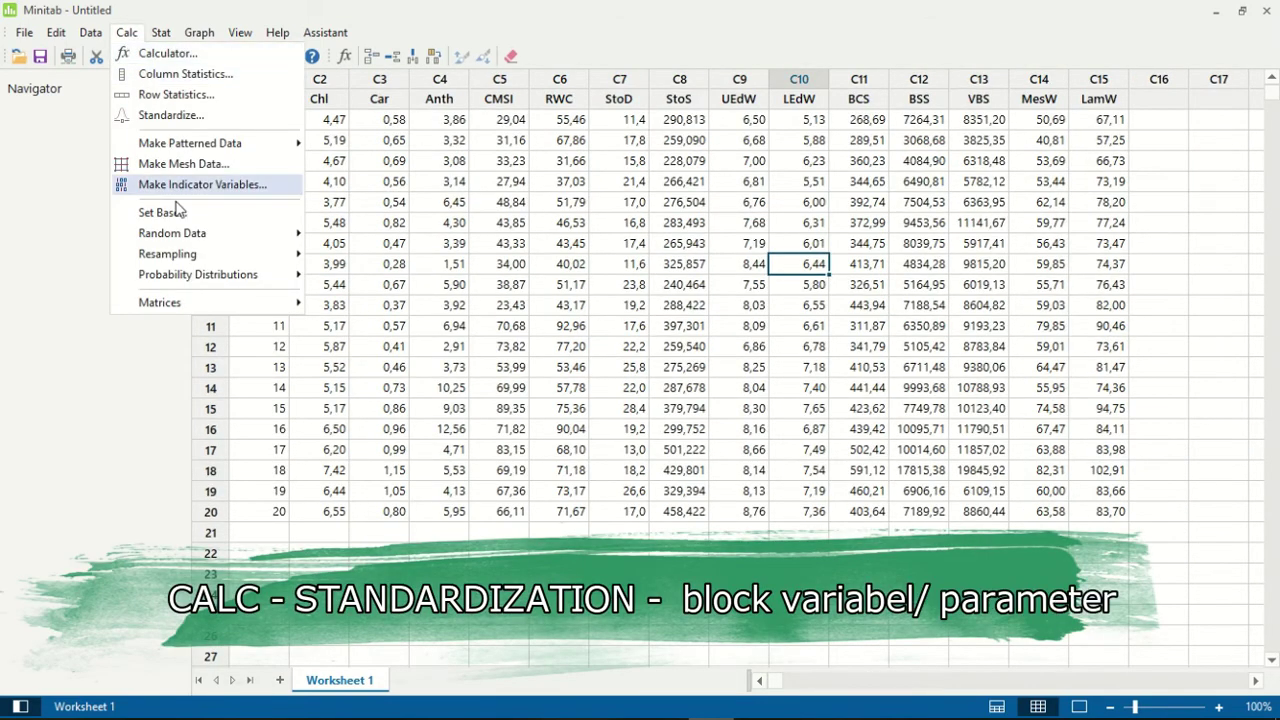
click(170, 115)
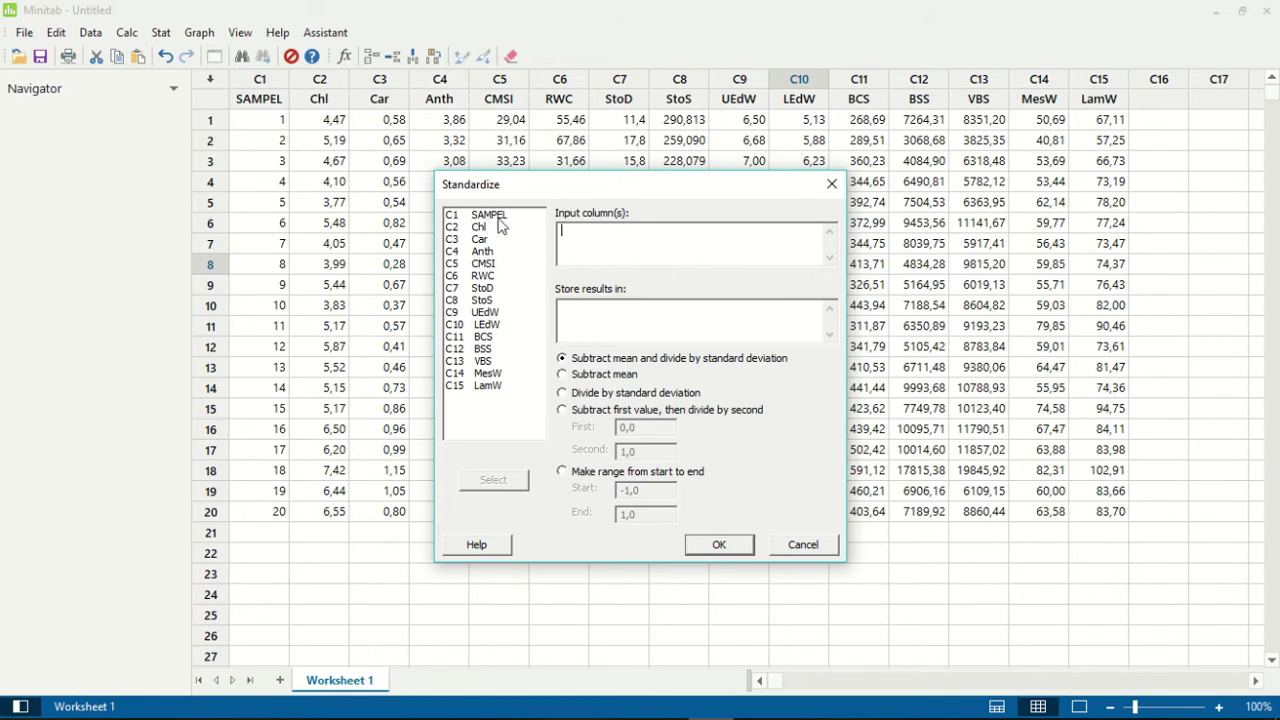
drag(524, 228, 517, 394)
click(521, 484)
Step: Store the standardized results back in Chl-LamW, using subtract mean and divide by standard deviation, and run the calculation
drag(603, 230, 507, 397)
click(701, 248)
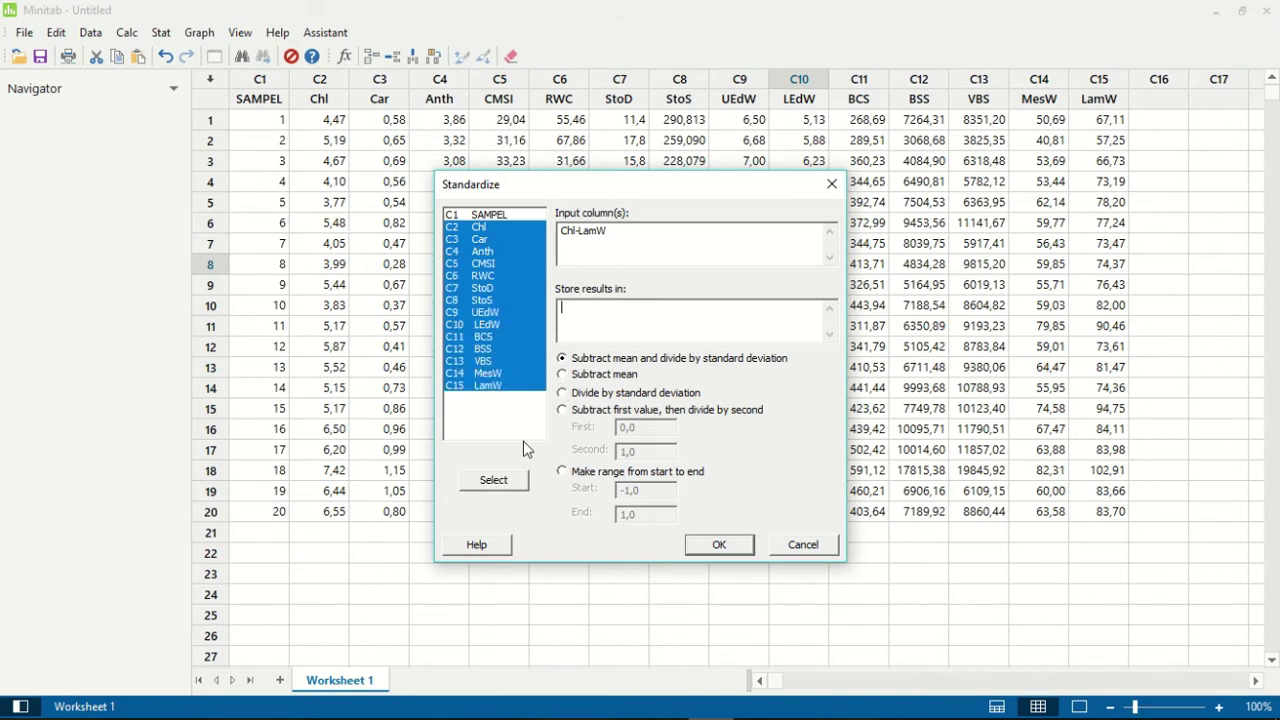
click(492, 482)
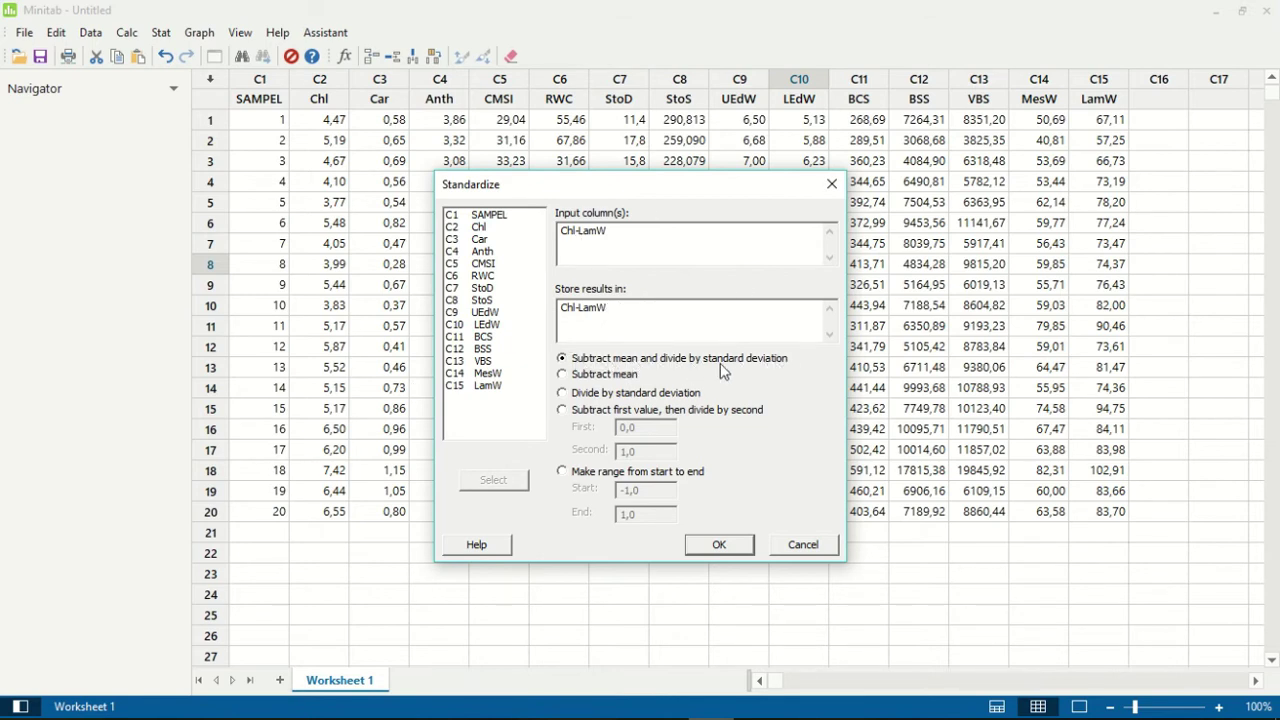
click(785, 362)
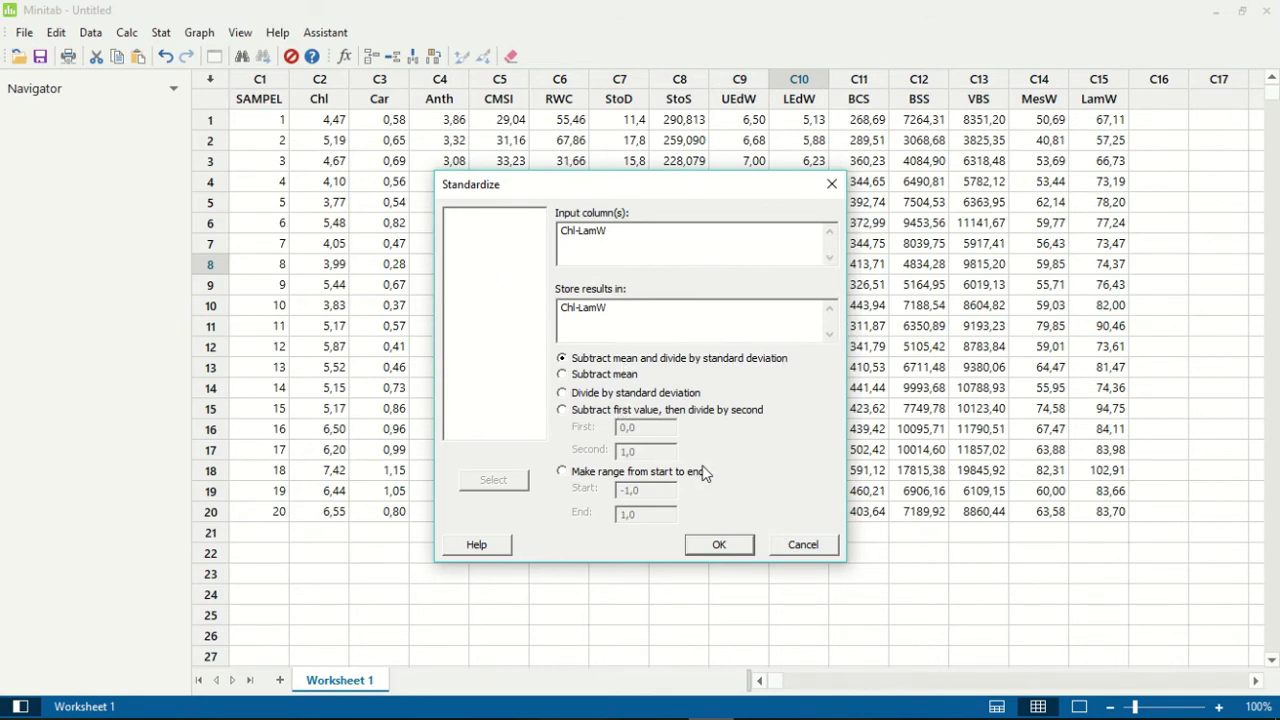
click(719, 545)
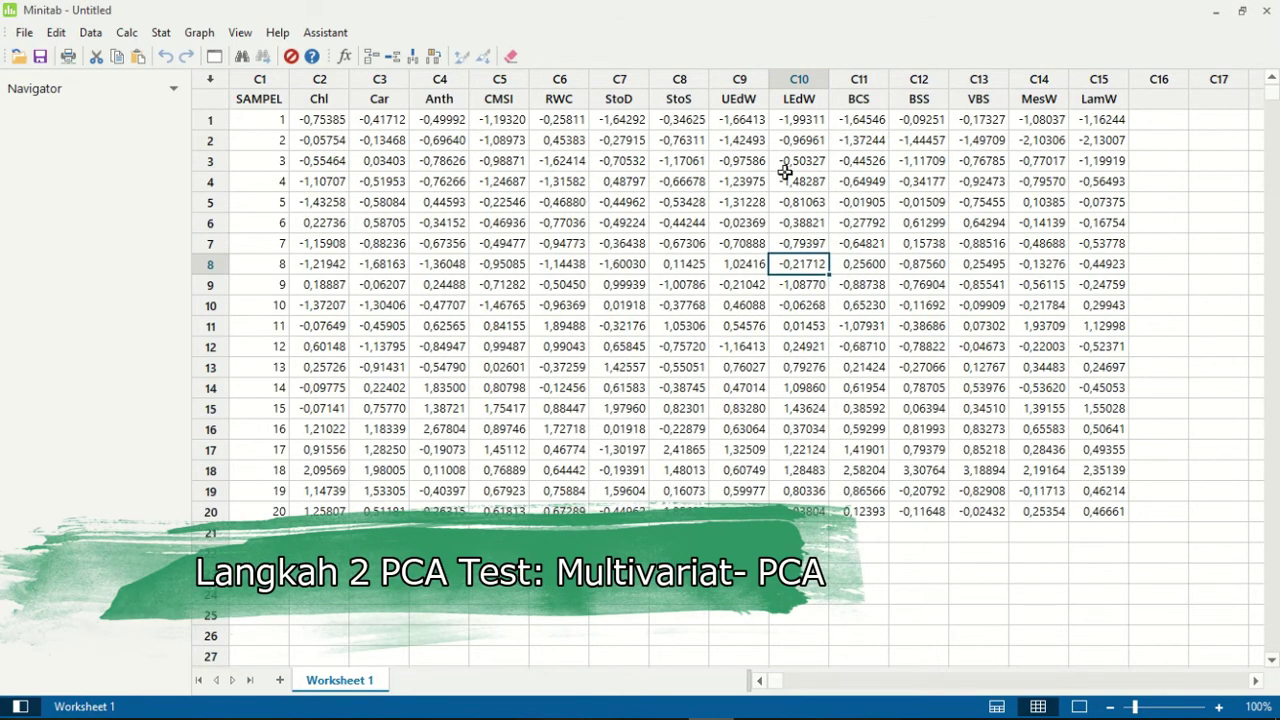
Step: Start a multivariate Principal Components analysis with columns Chl through LamW as the variables
click(135, 34)
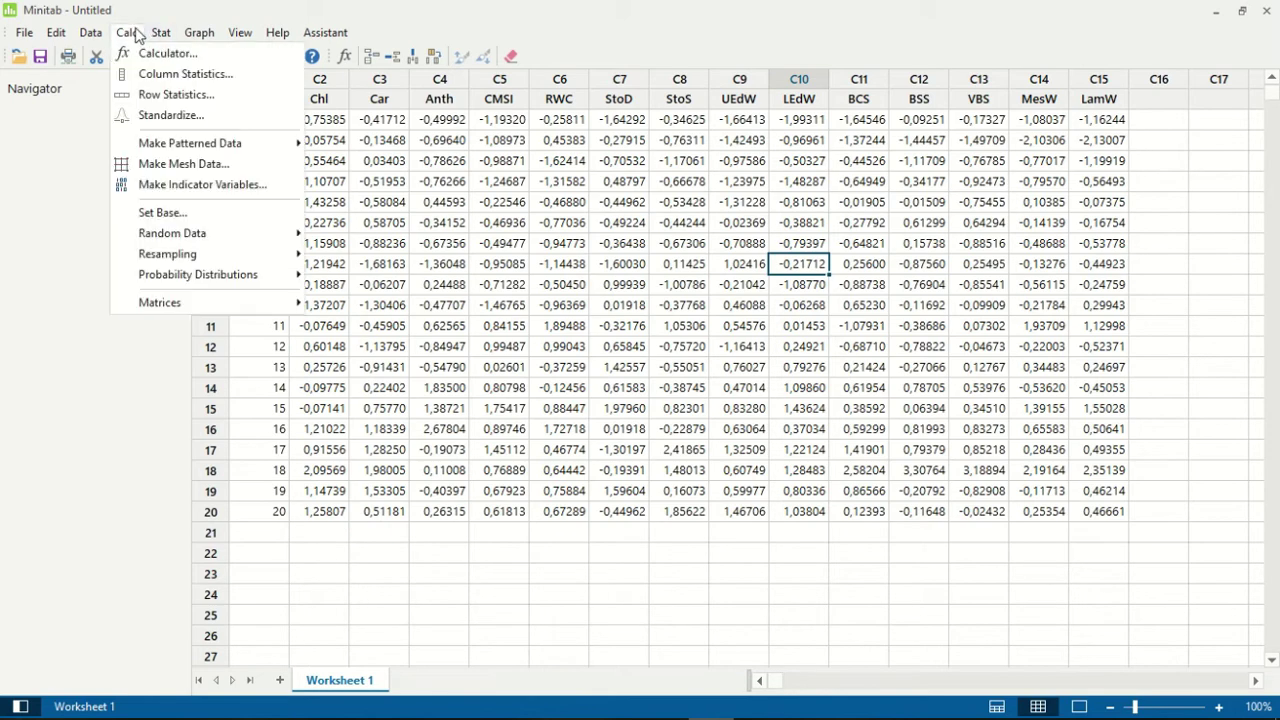
click(137, 37)
click(163, 33)
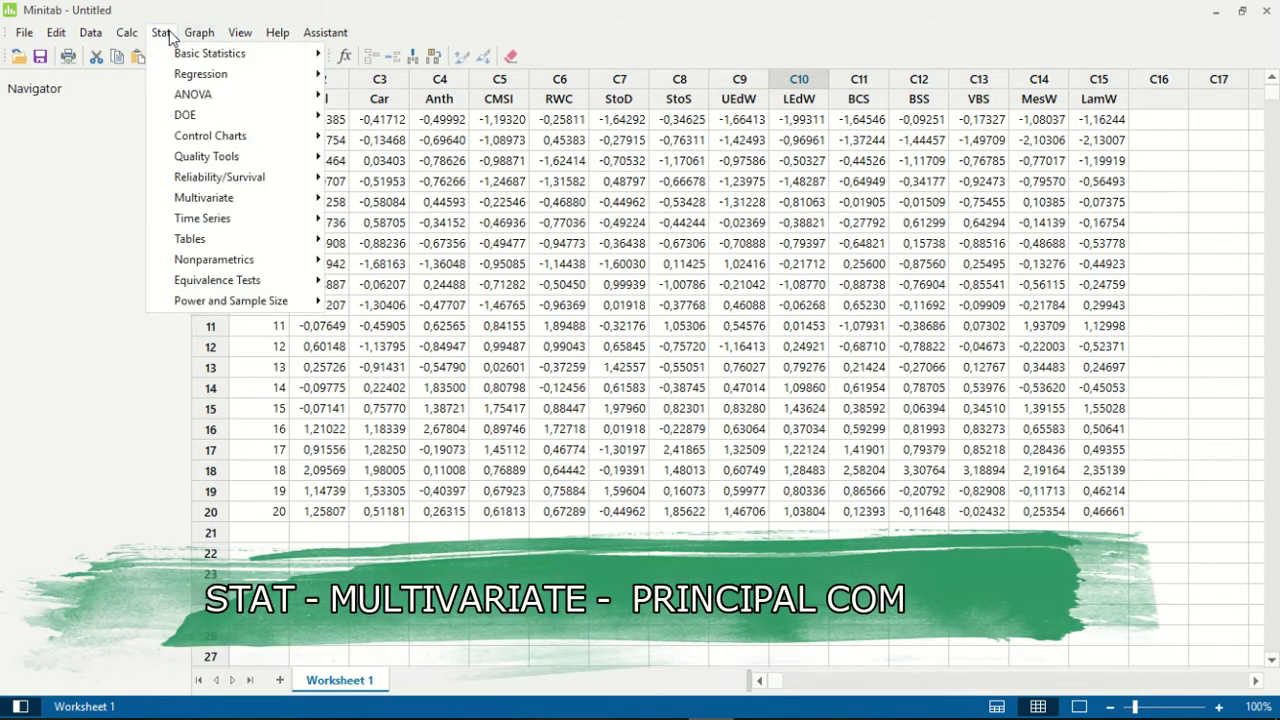
mouse_move(220, 207)
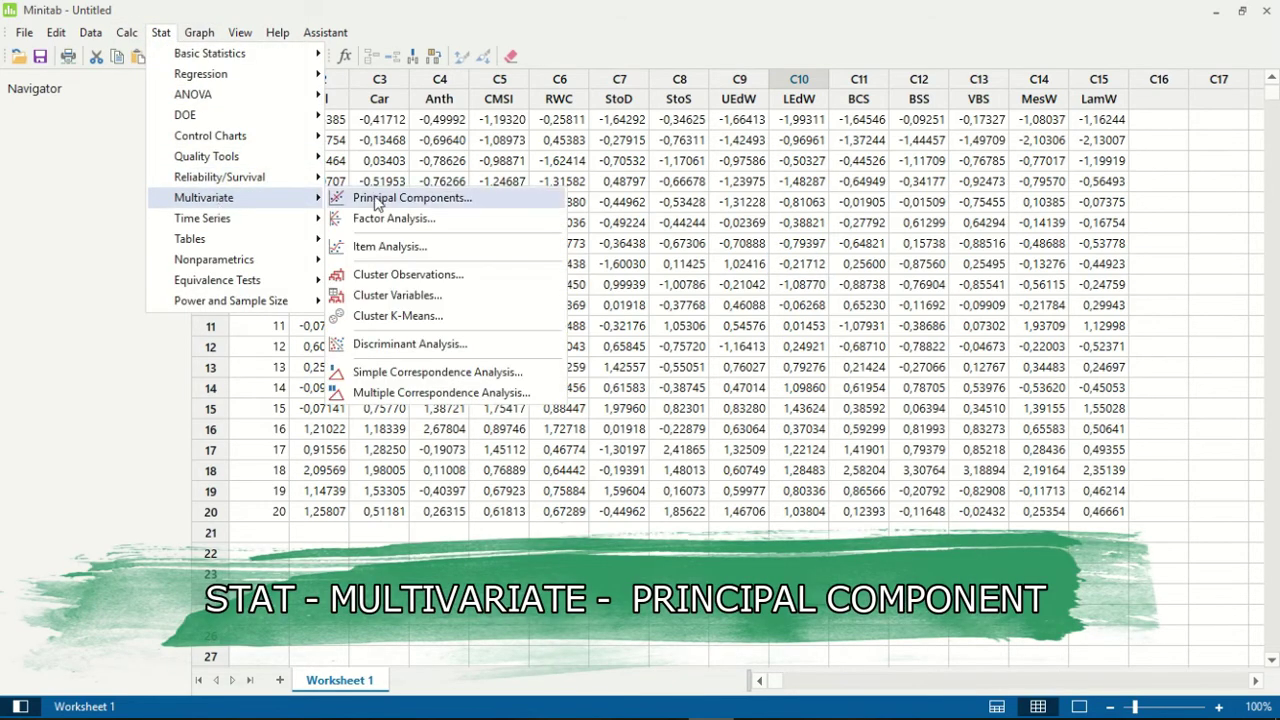
click(474, 199)
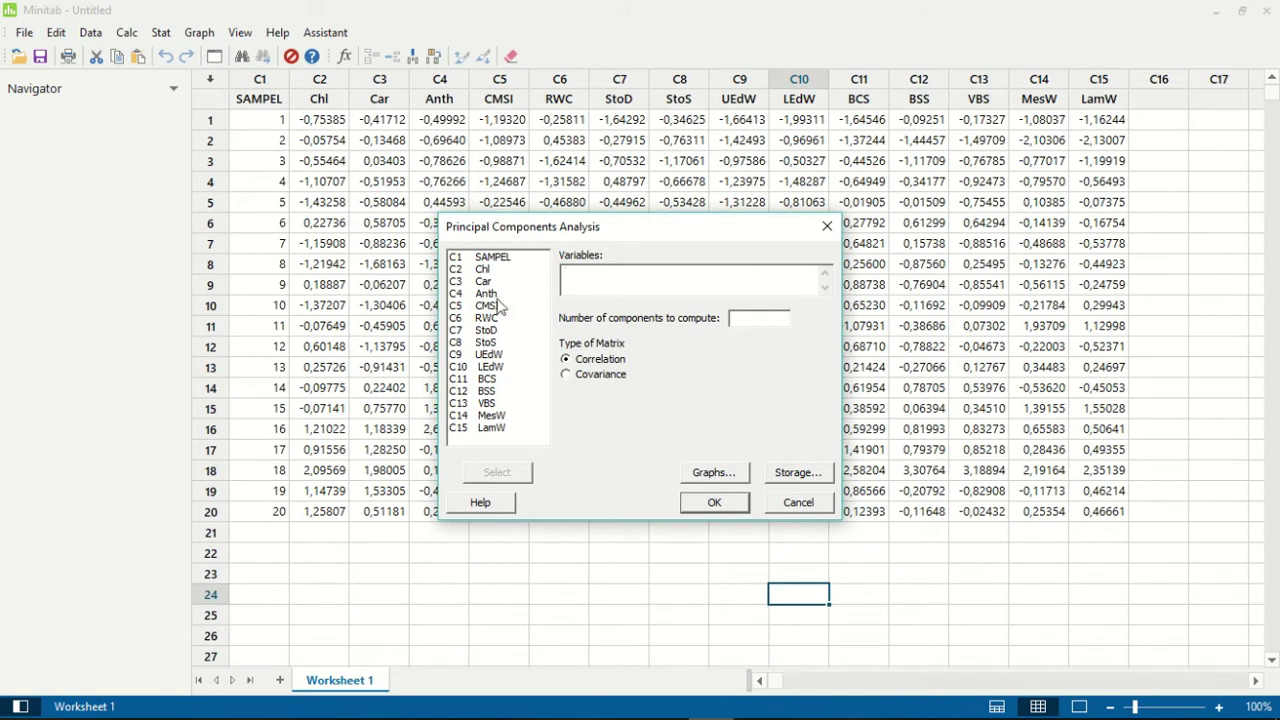
drag(524, 271, 521, 436)
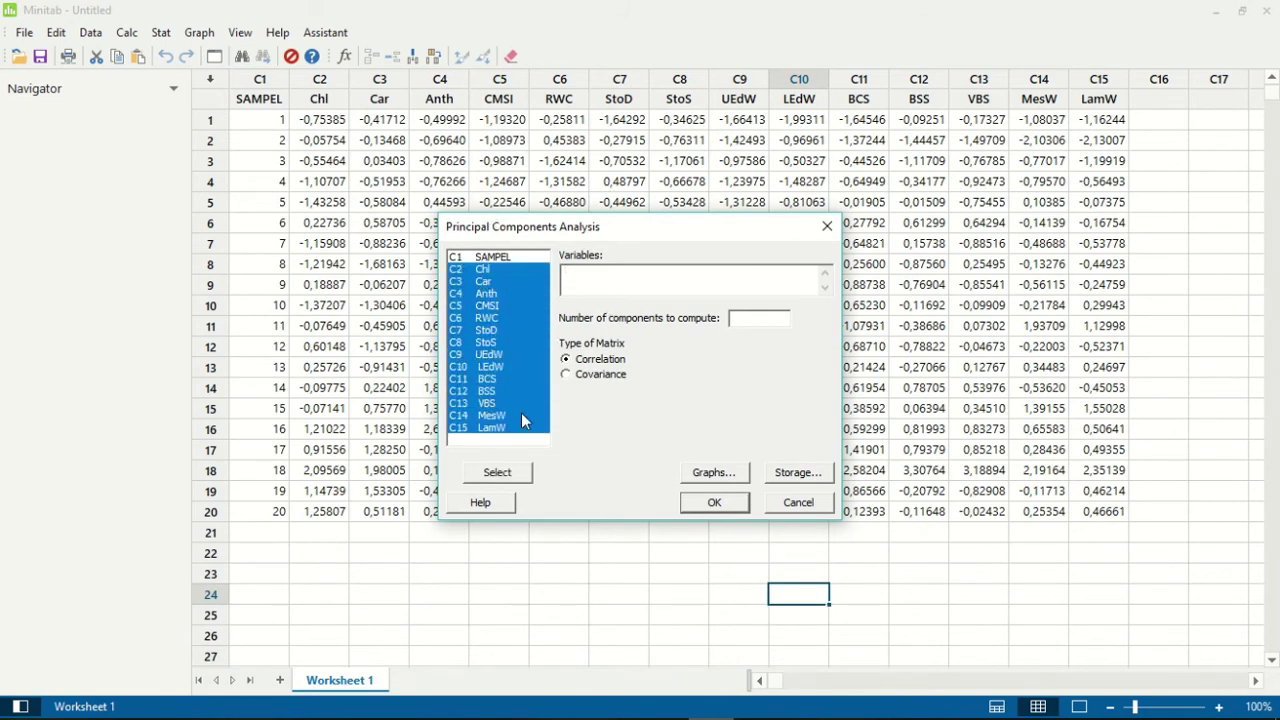
click(517, 476)
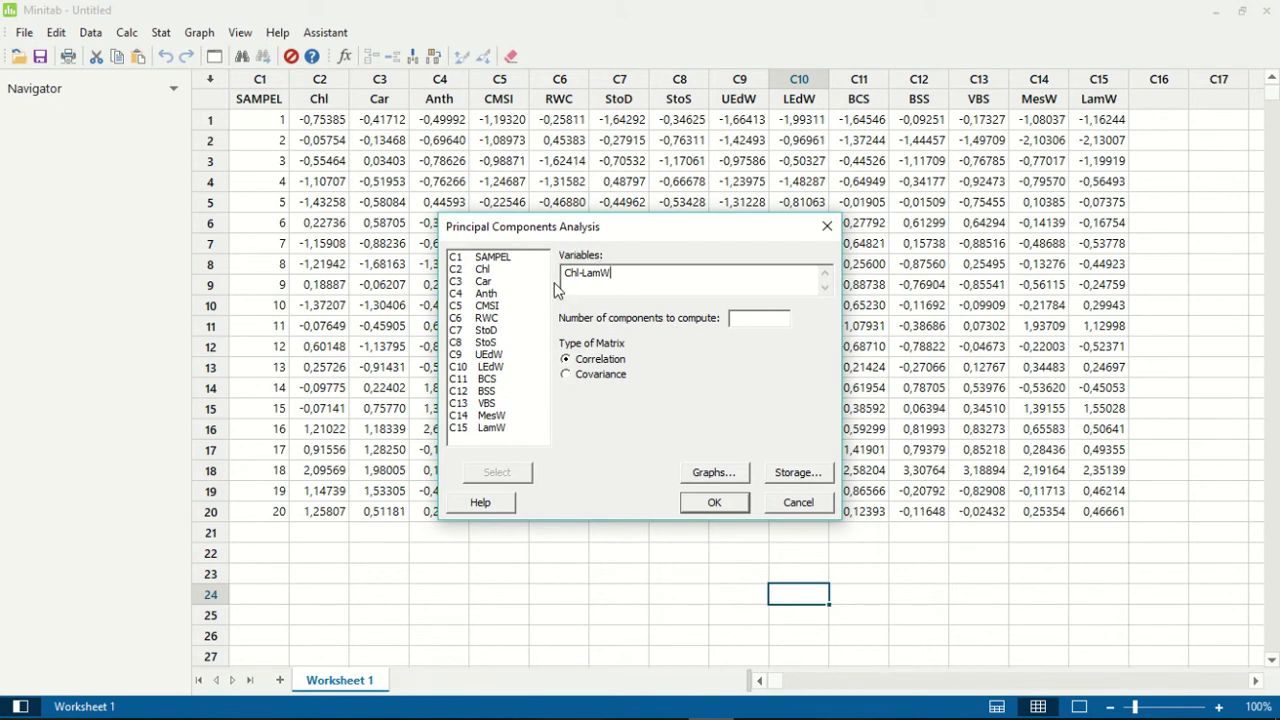
Step: Enable the scree, score, loading, biplot and outlier plots for the analysis and run it with the correlation matrix
click(703, 476)
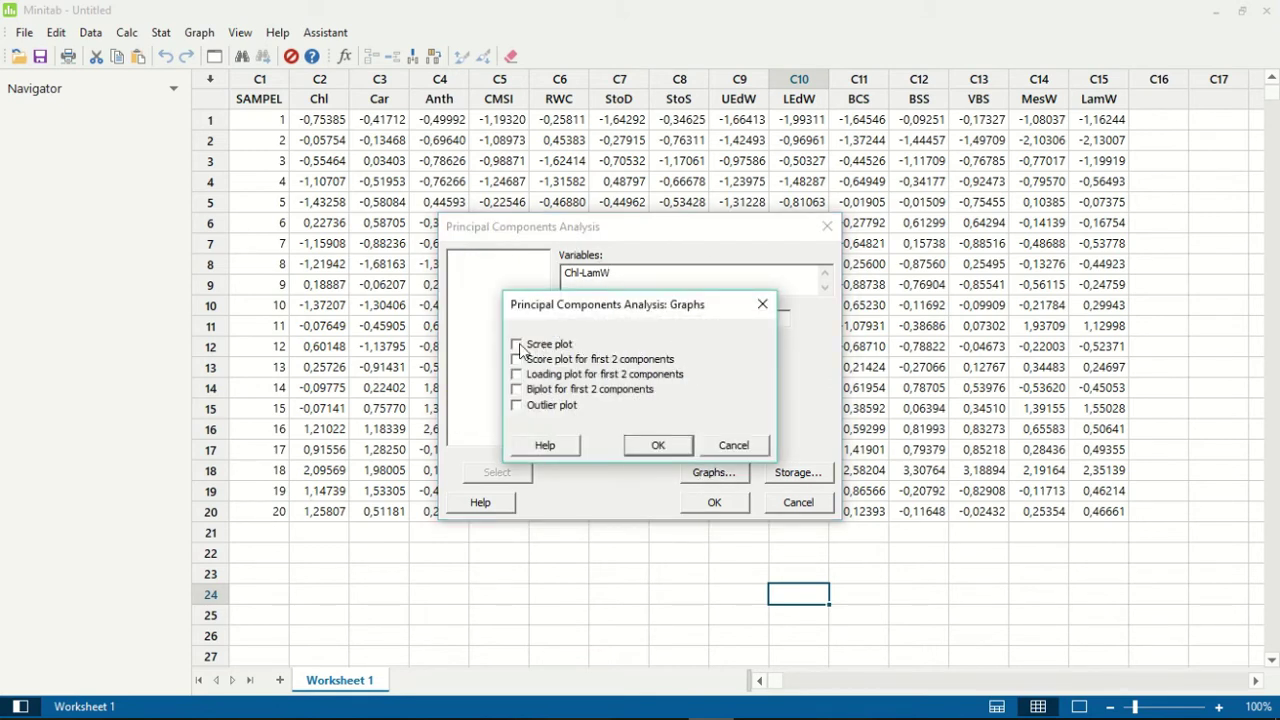
click(518, 345)
click(516, 390)
click(516, 406)
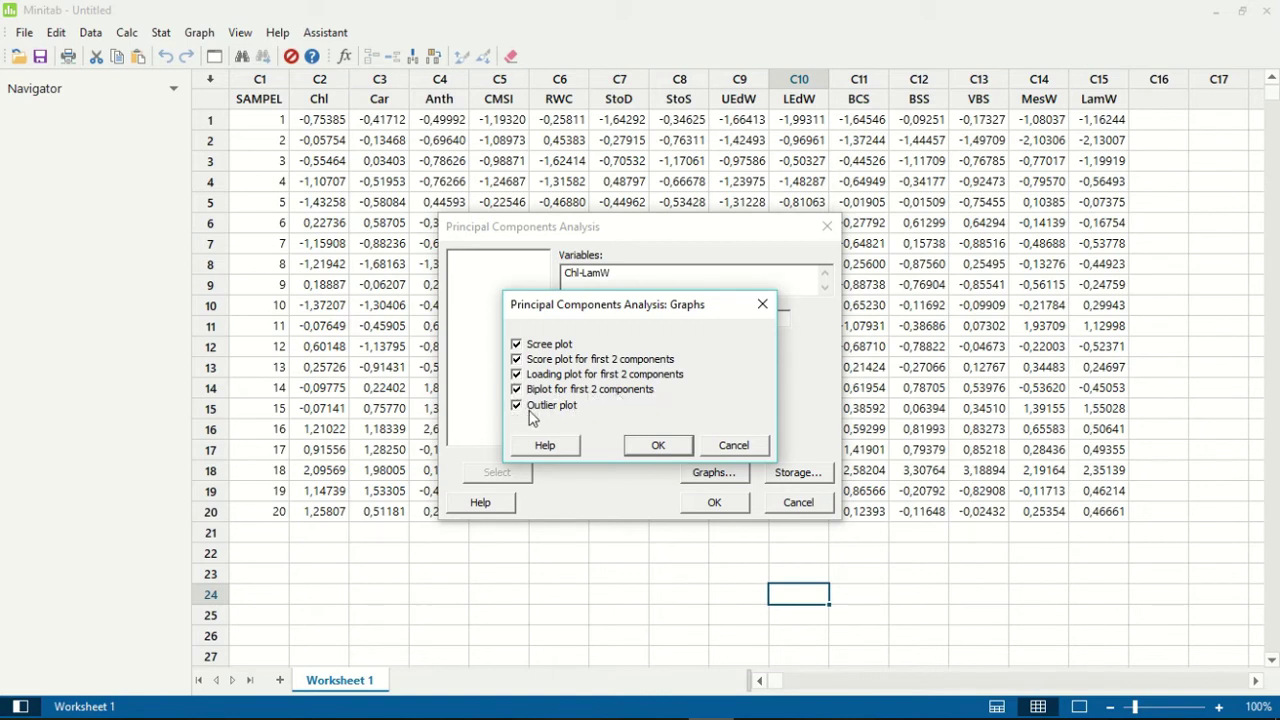
click(656, 445)
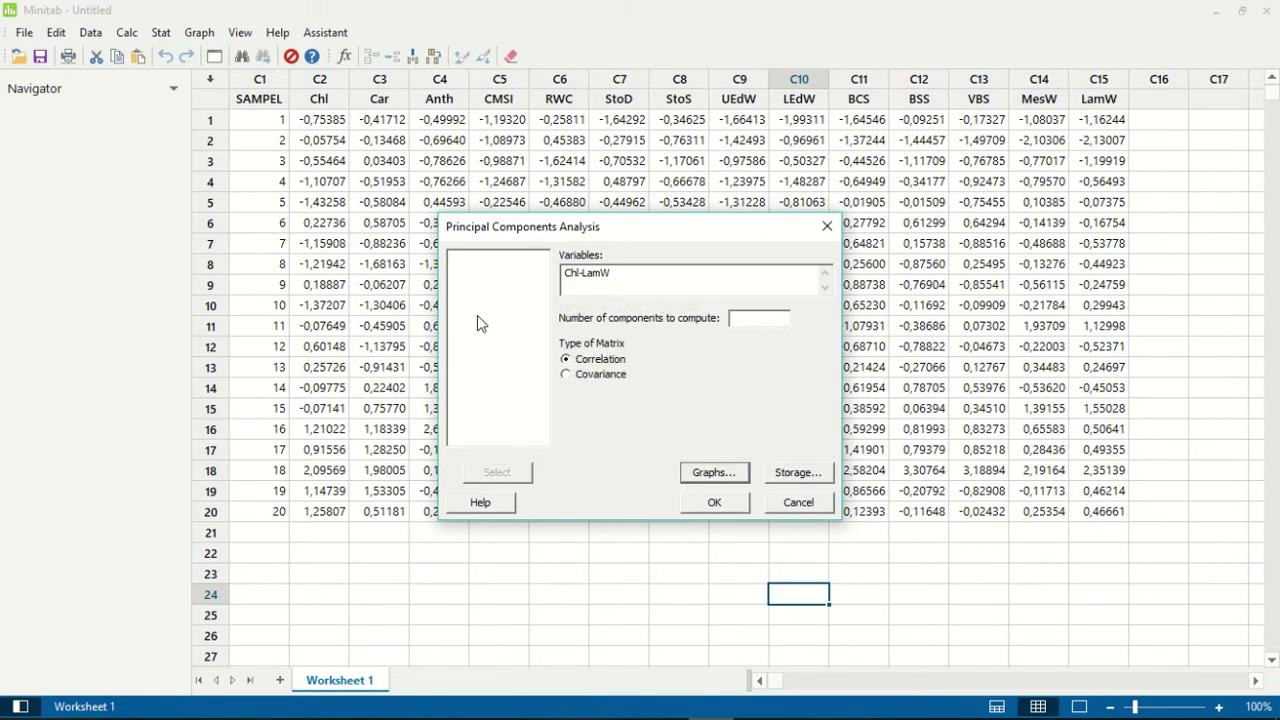
click(714, 503)
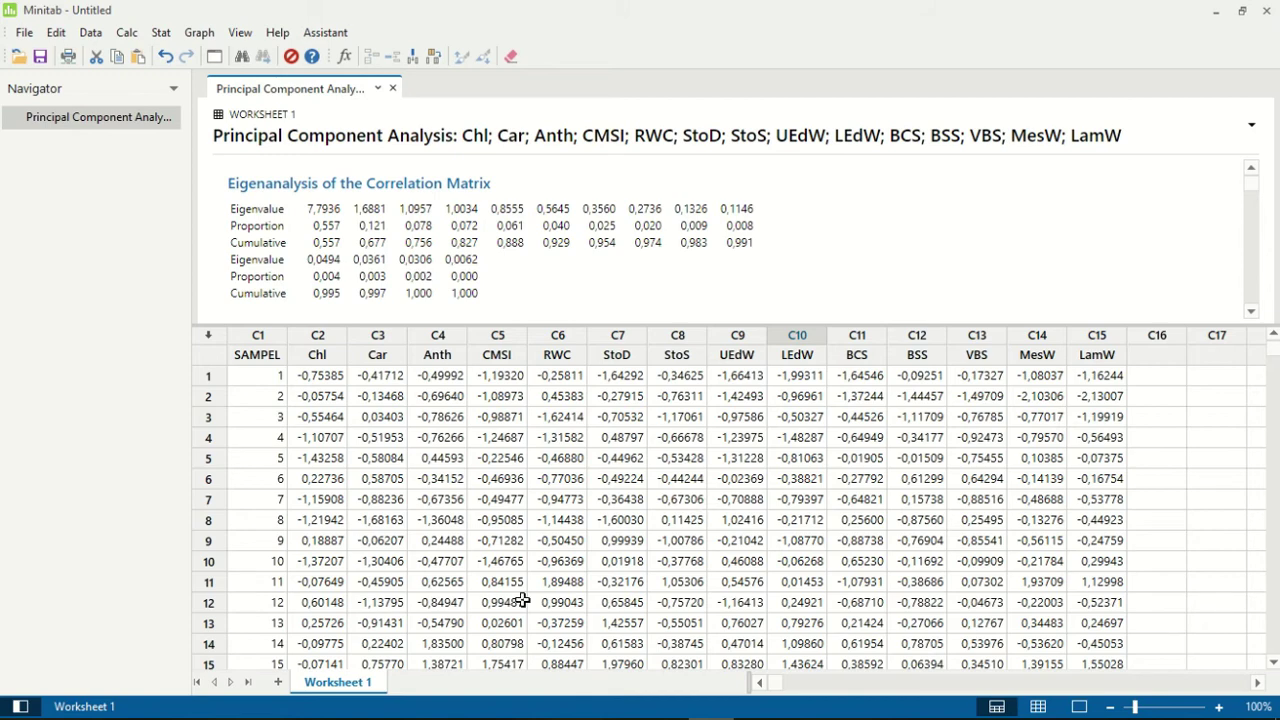
Step: Show the analysis output on its own and examine the eigenvalues, eigenvectors, outlier plot and scree plot
click(1040, 707)
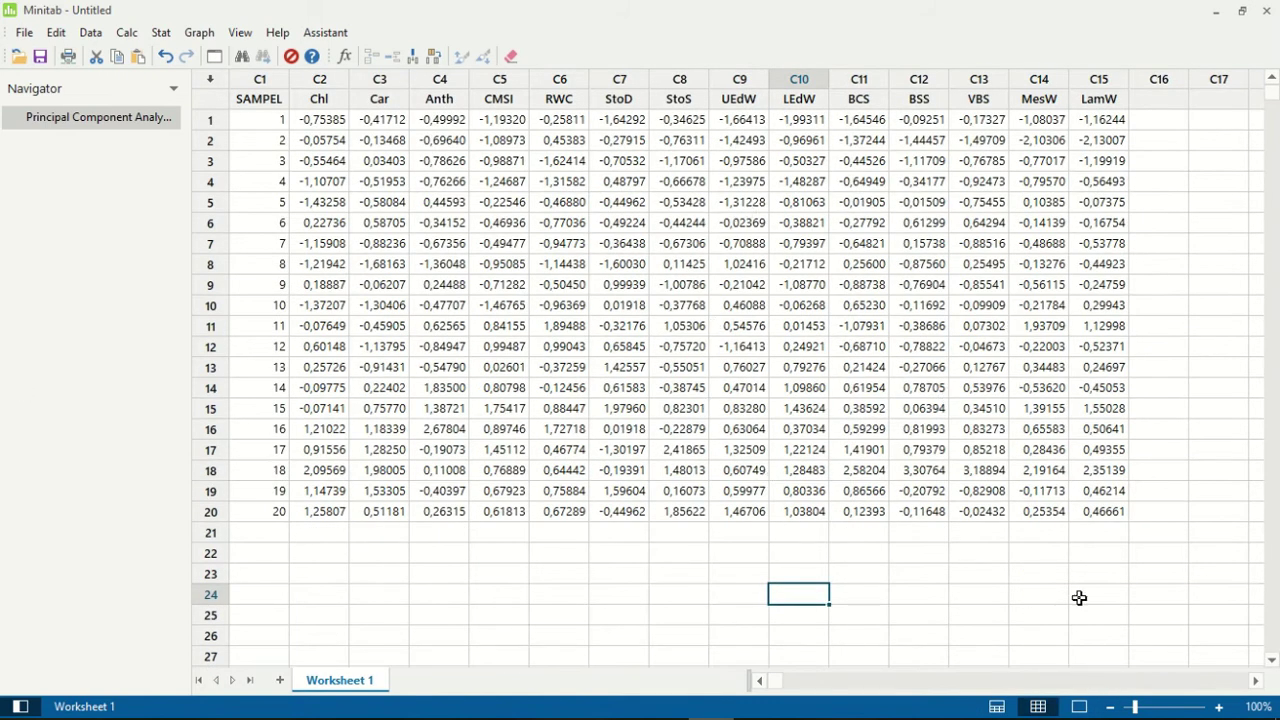
click(1079, 707)
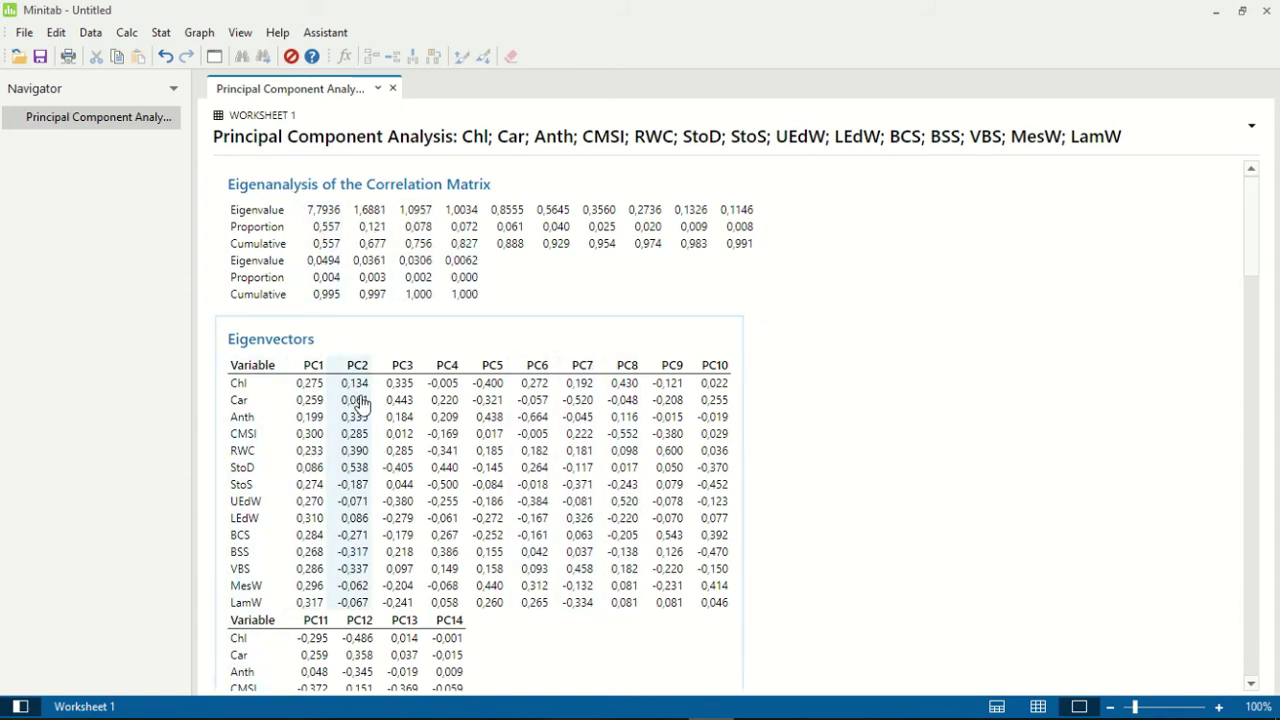
scroll(385, 390, down, 10)
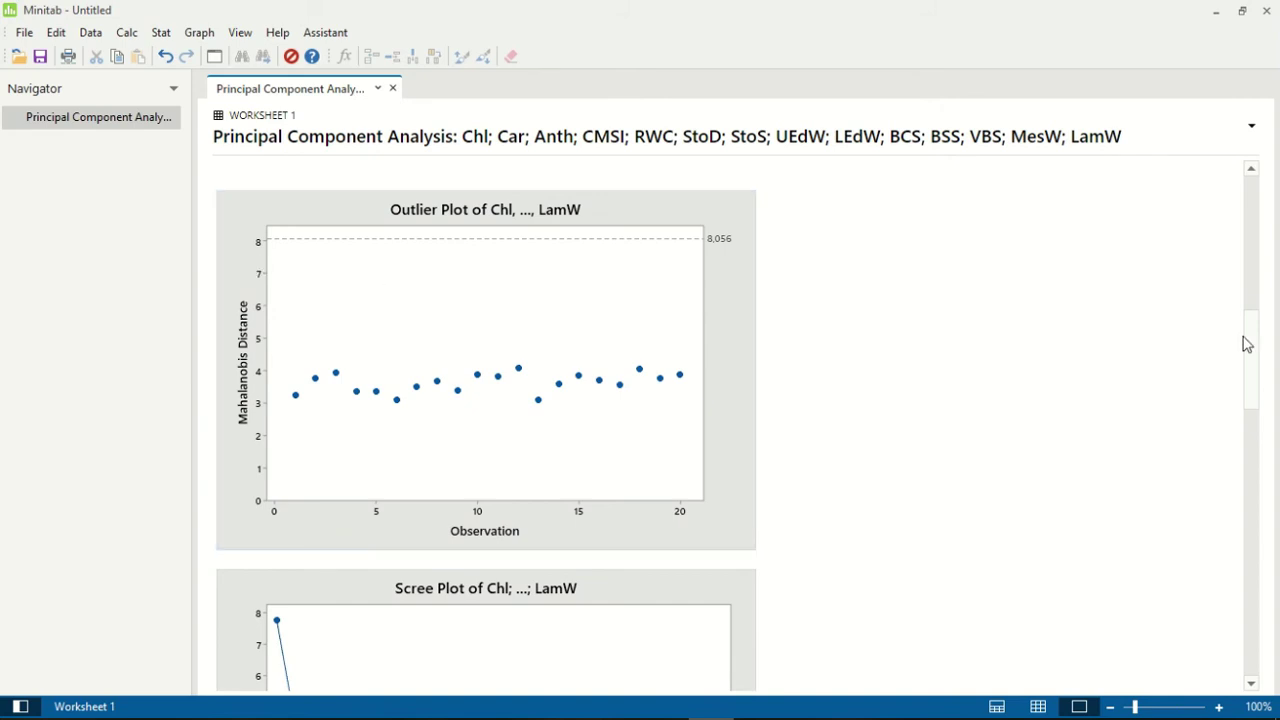
drag(1257, 328, 1265, 379)
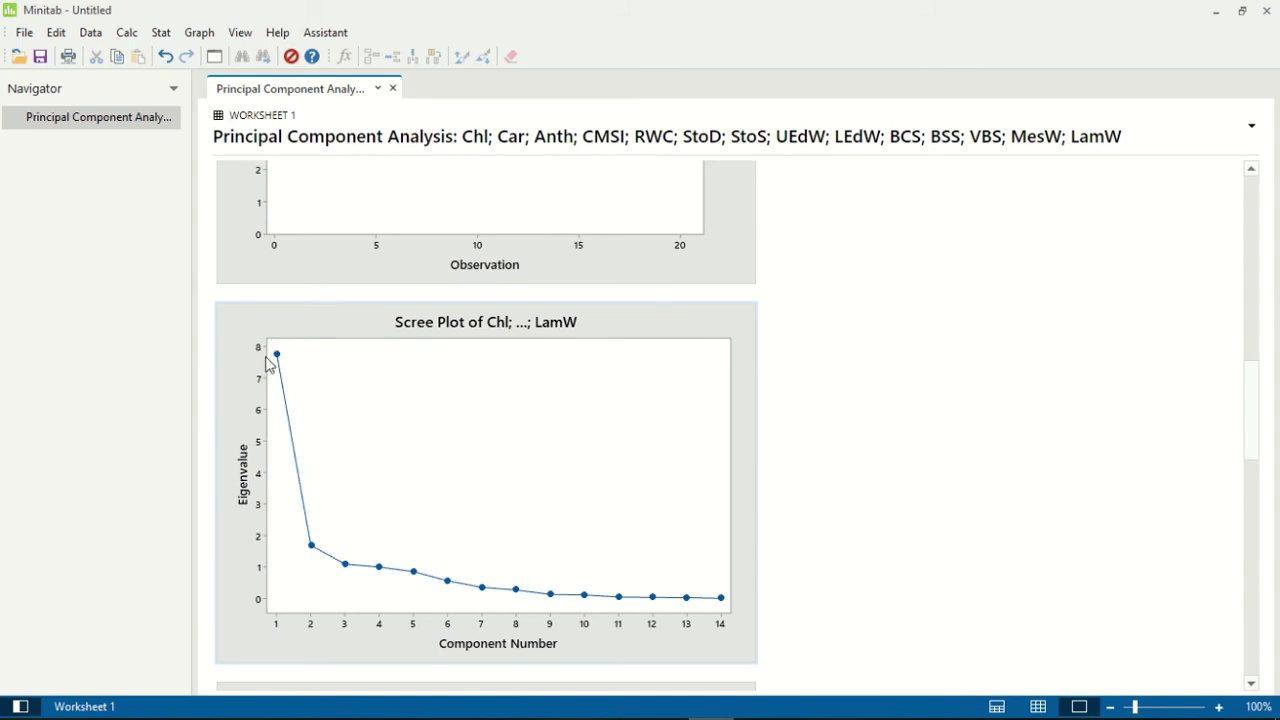
scroll(279, 358, down, 5)
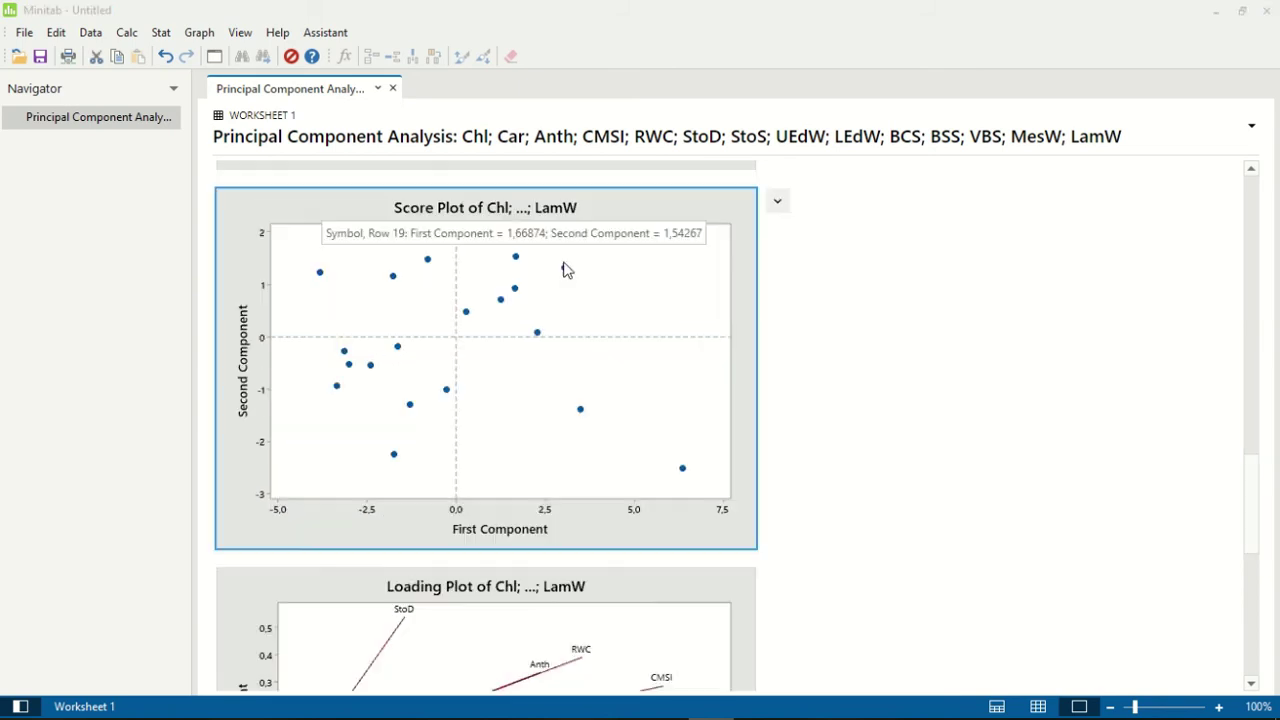
Step: Add data labels from the SAMPEL column to the score plot's symbols and apply the graph edit
double_click(668, 278)
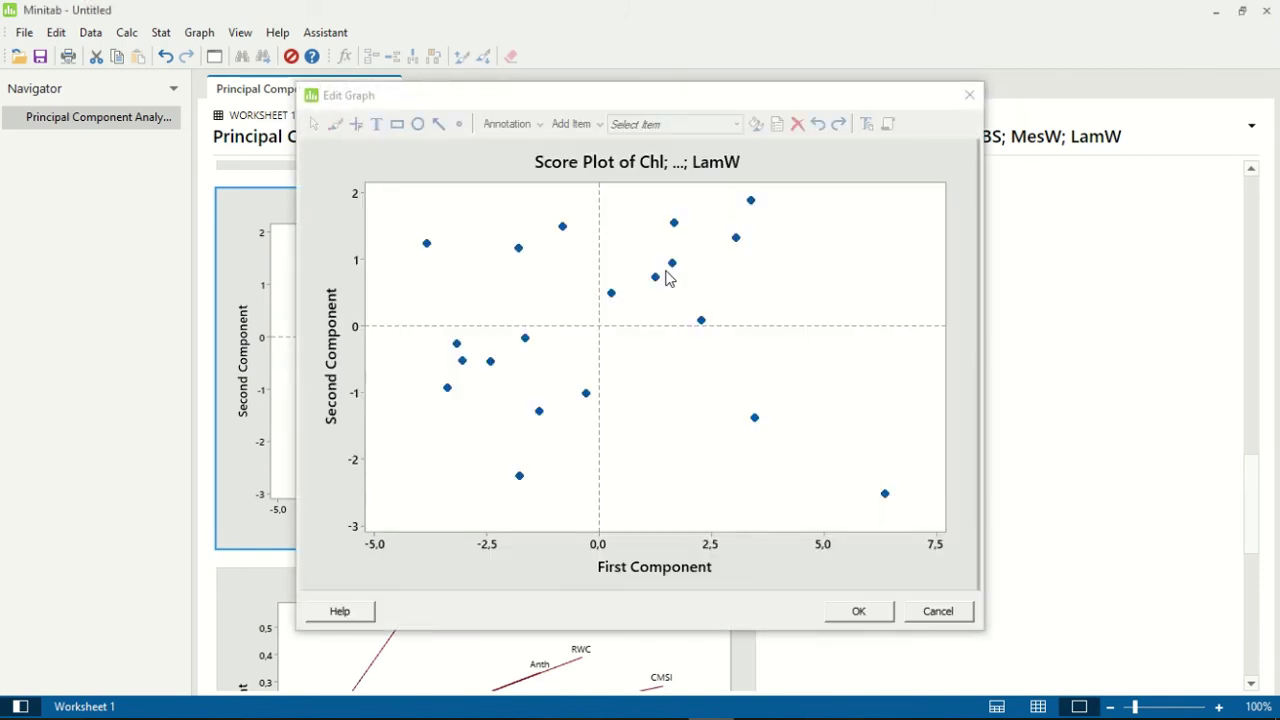
click(659, 348)
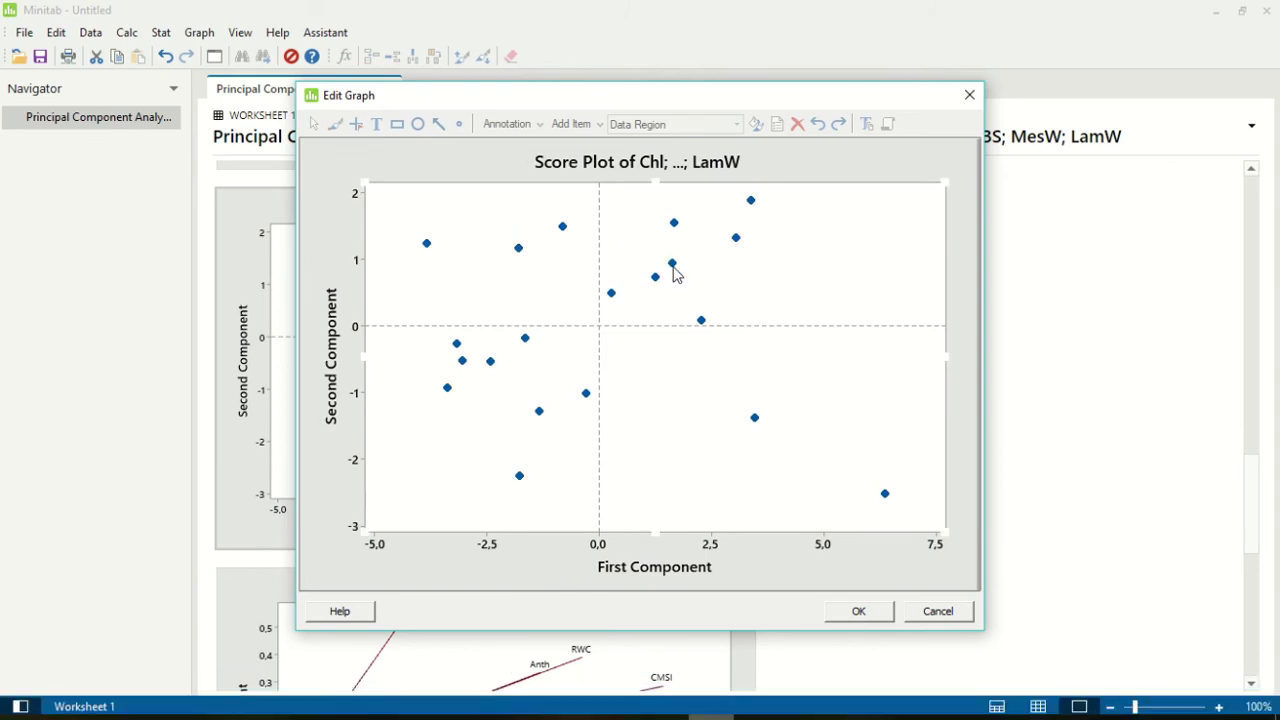
click(751, 201)
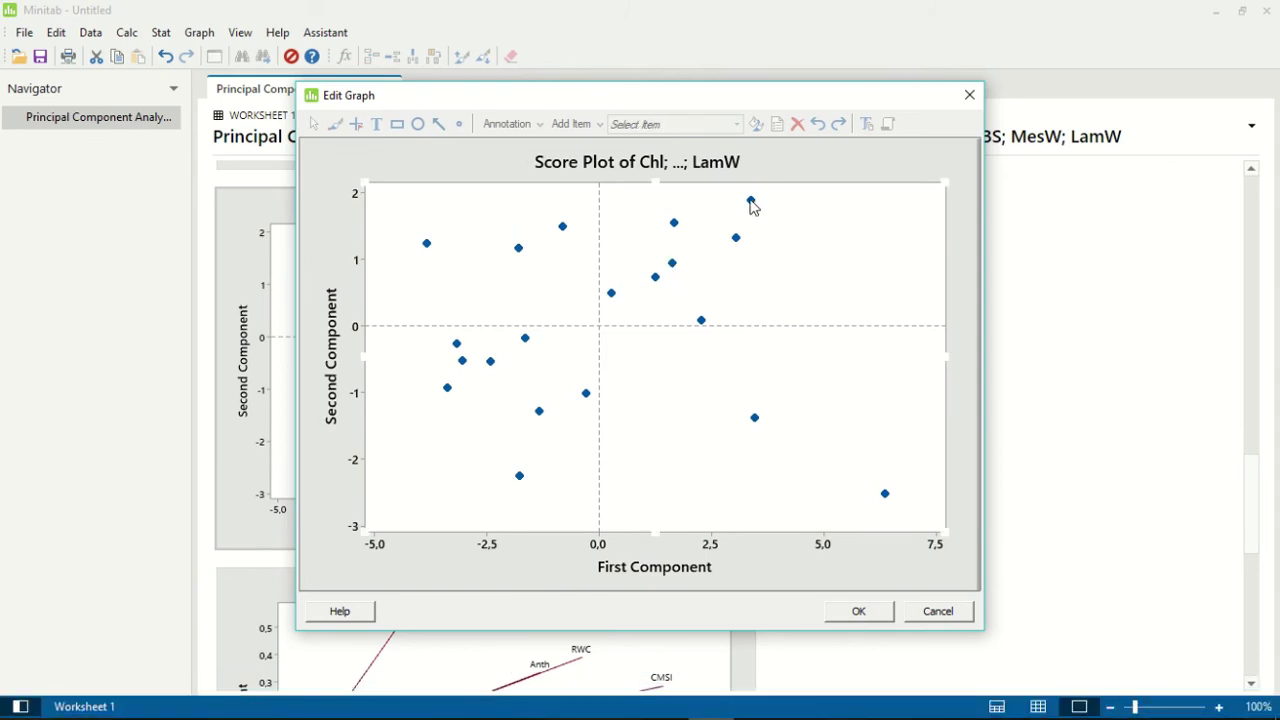
click(751, 201)
right_click(751, 201)
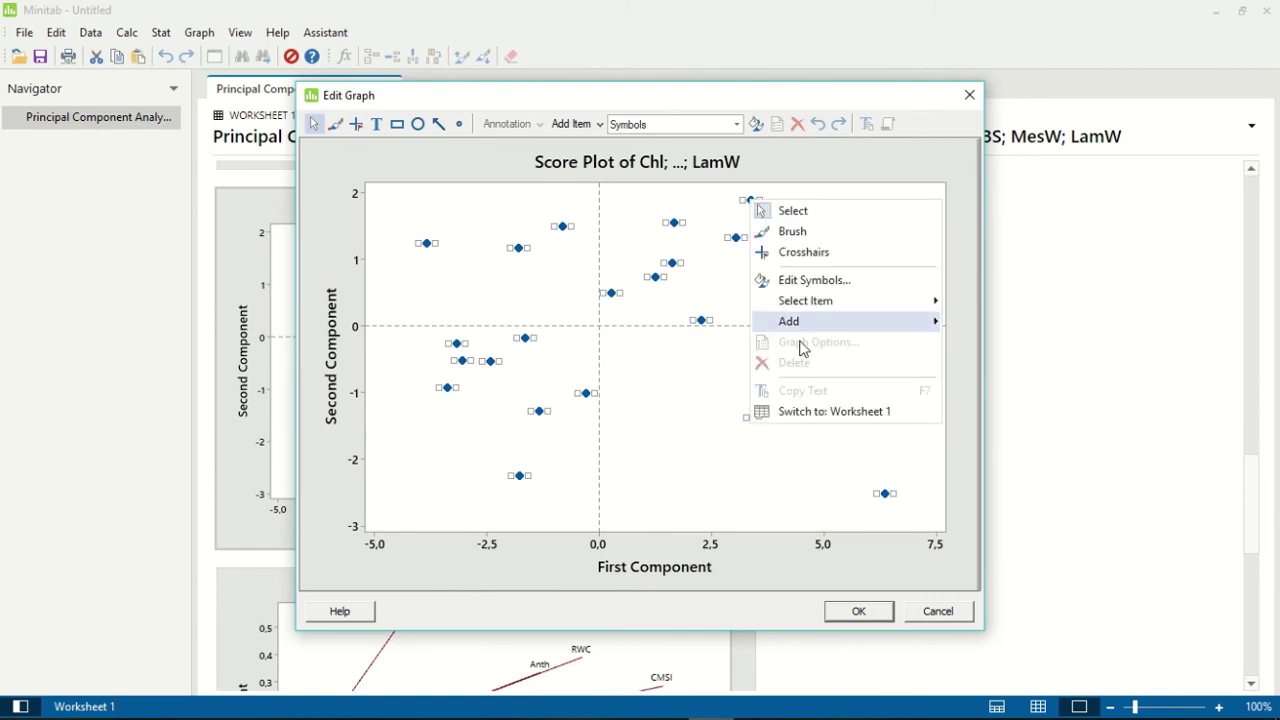
mouse_move(792, 330)
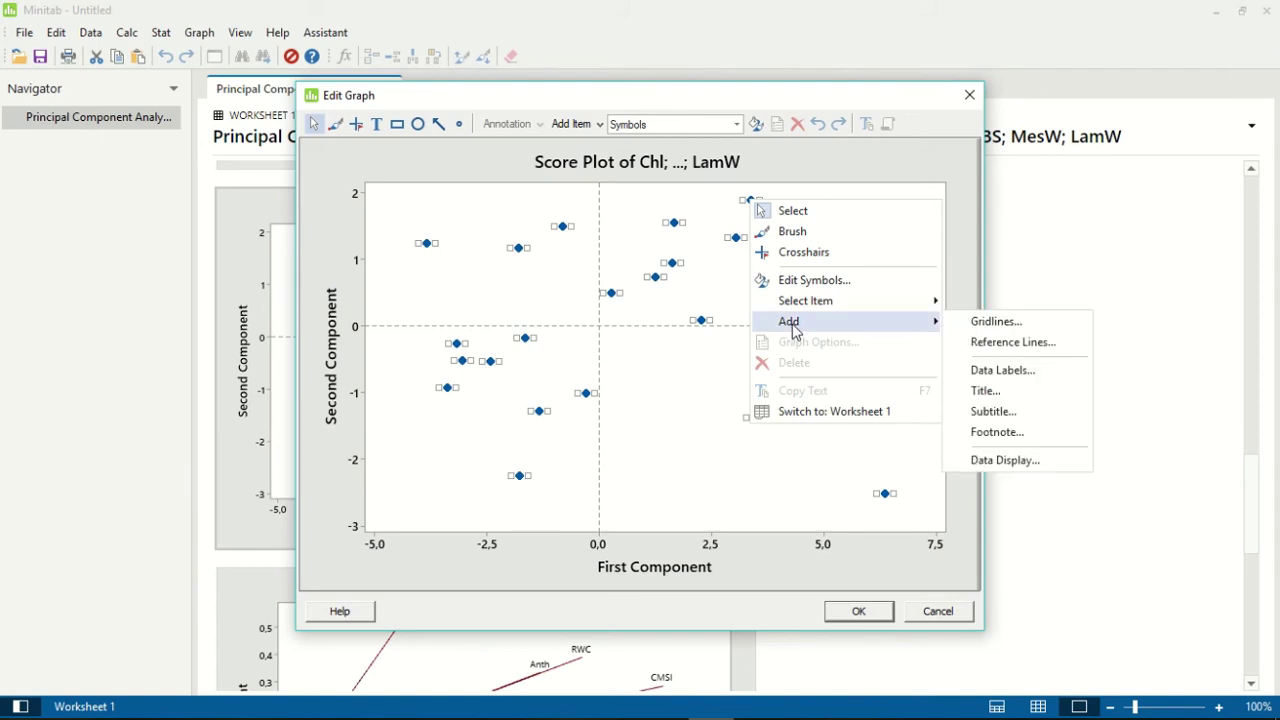
click(1004, 379)
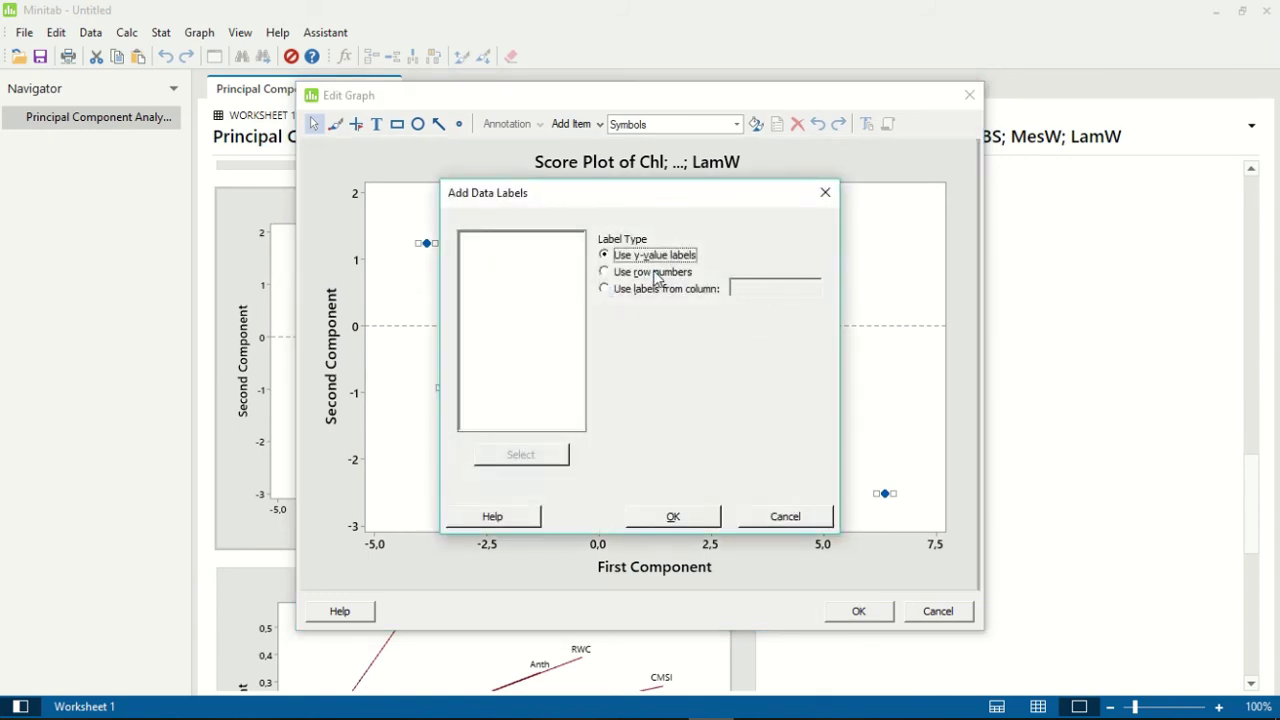
click(644, 292)
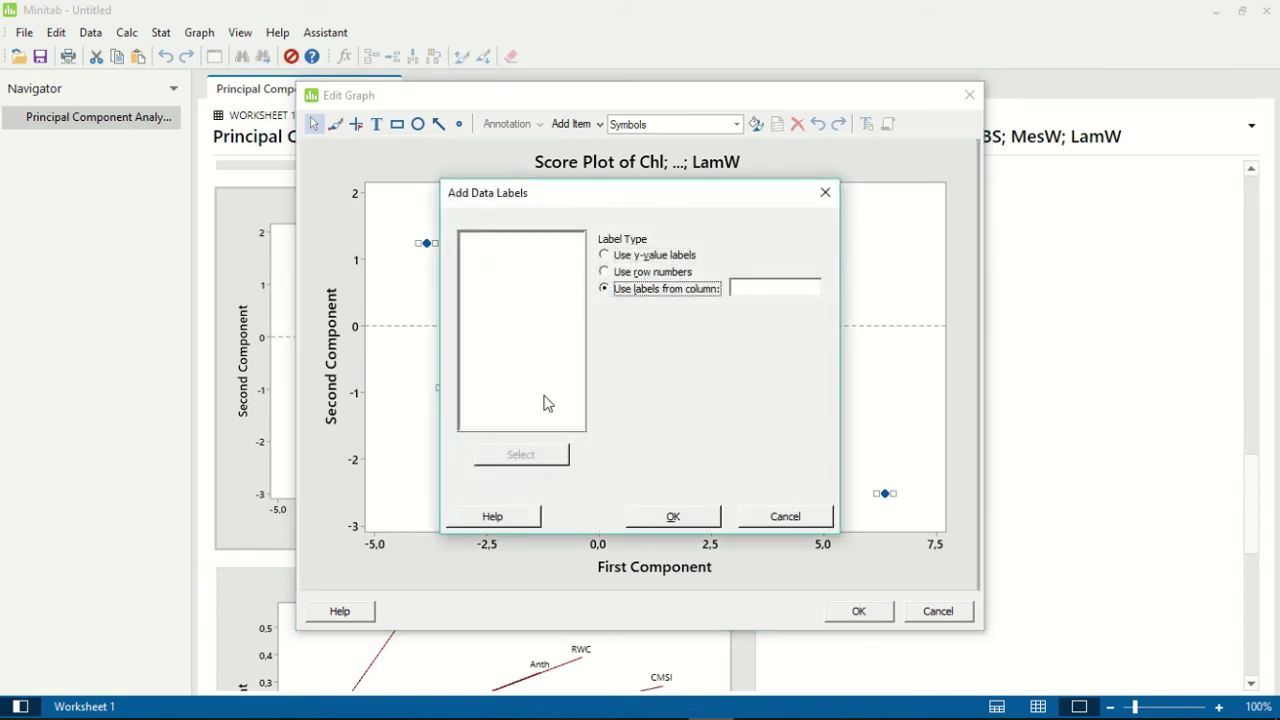
click(792, 285)
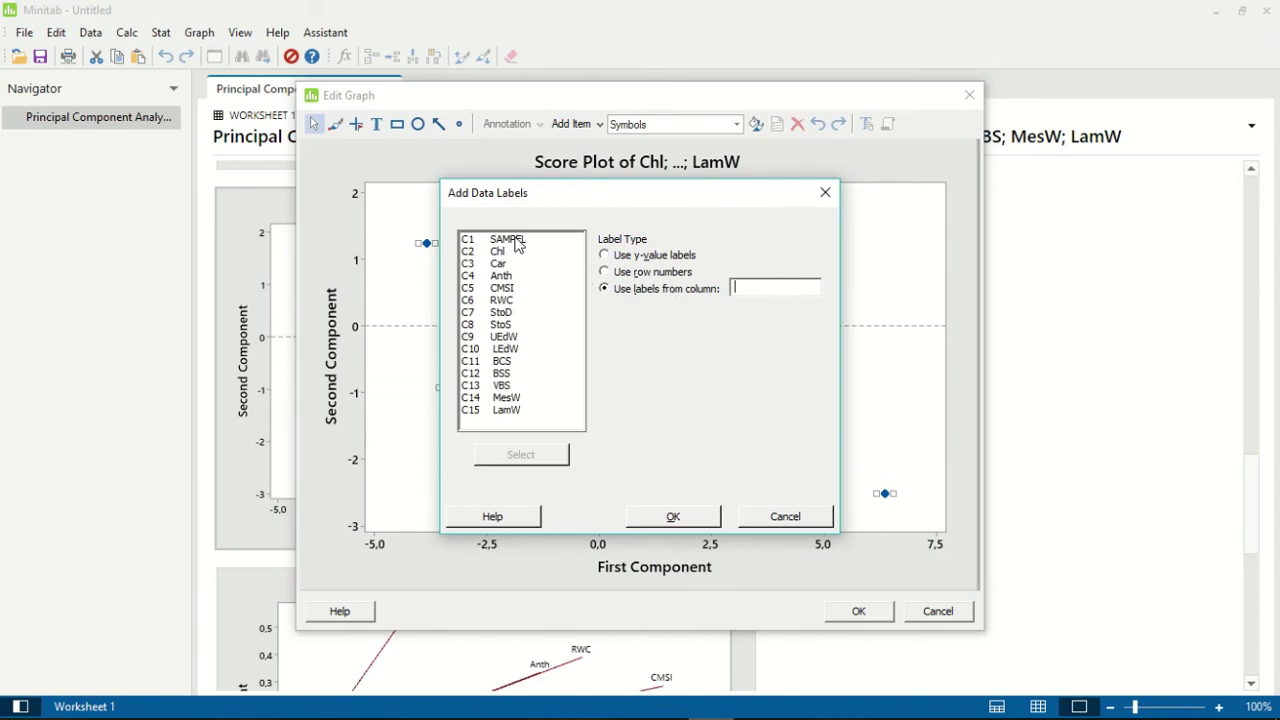
click(516, 241)
click(540, 458)
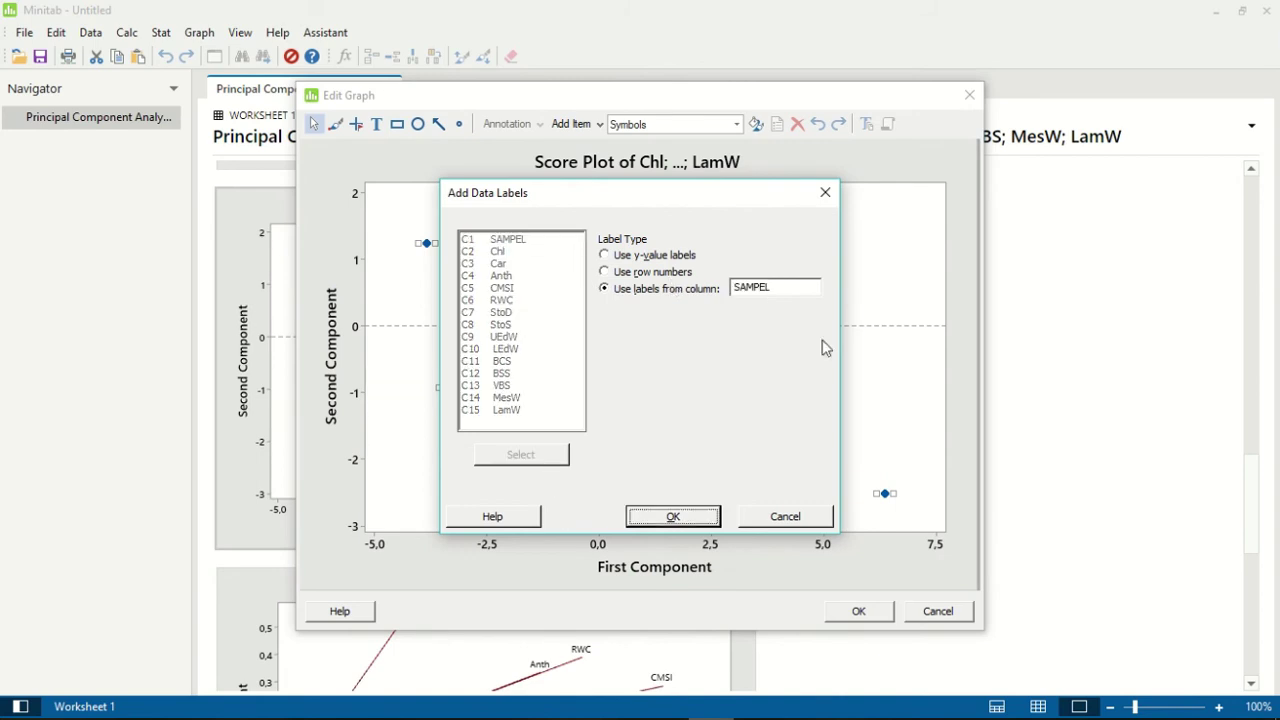
click(700, 520)
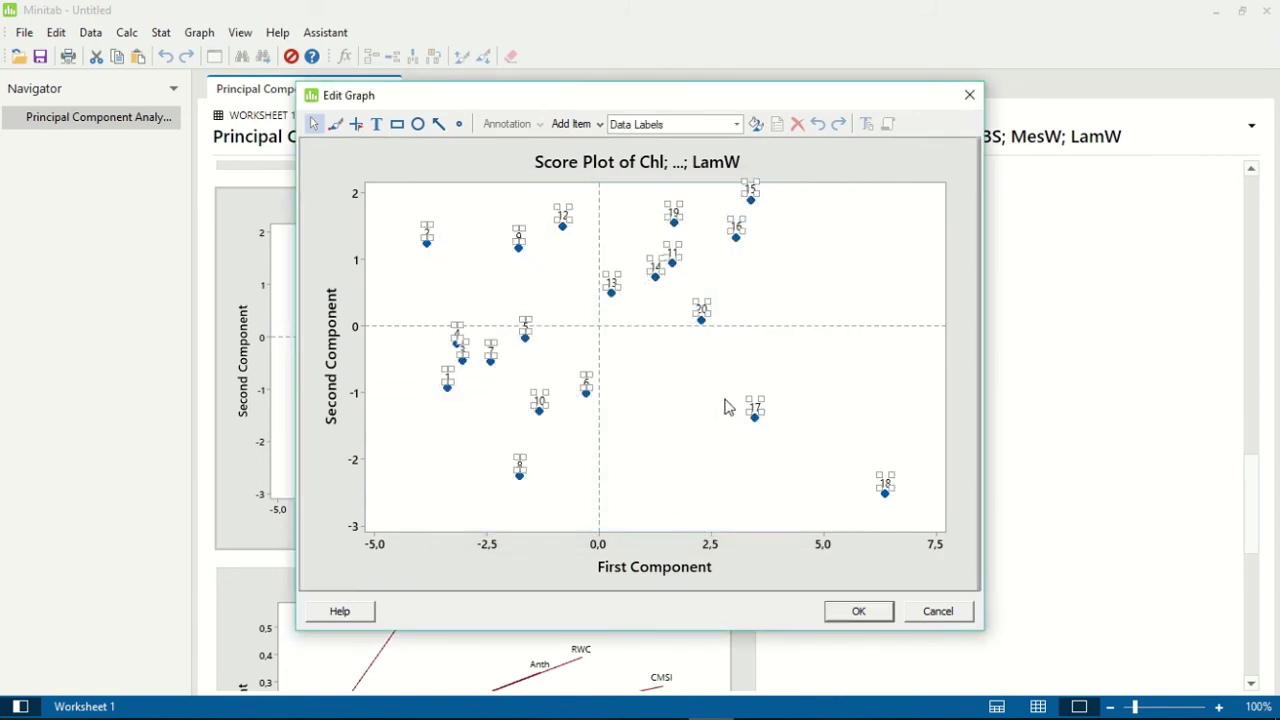
click(897, 386)
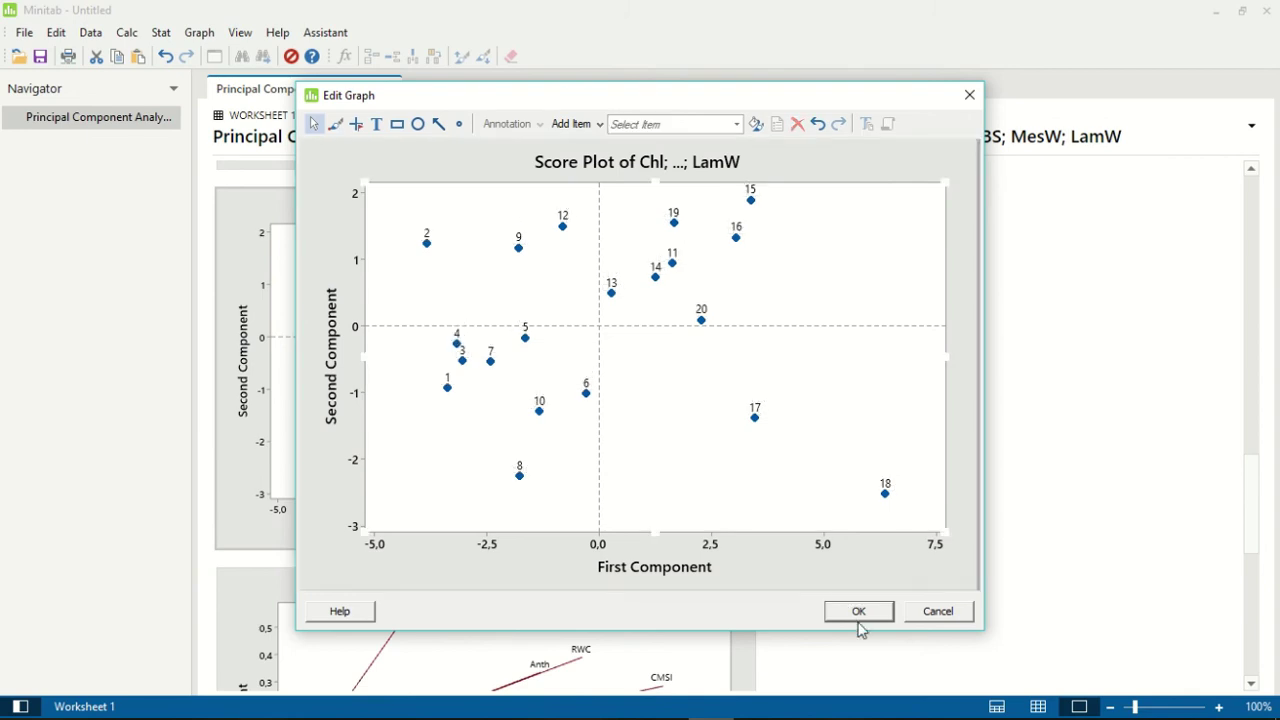
click(857, 611)
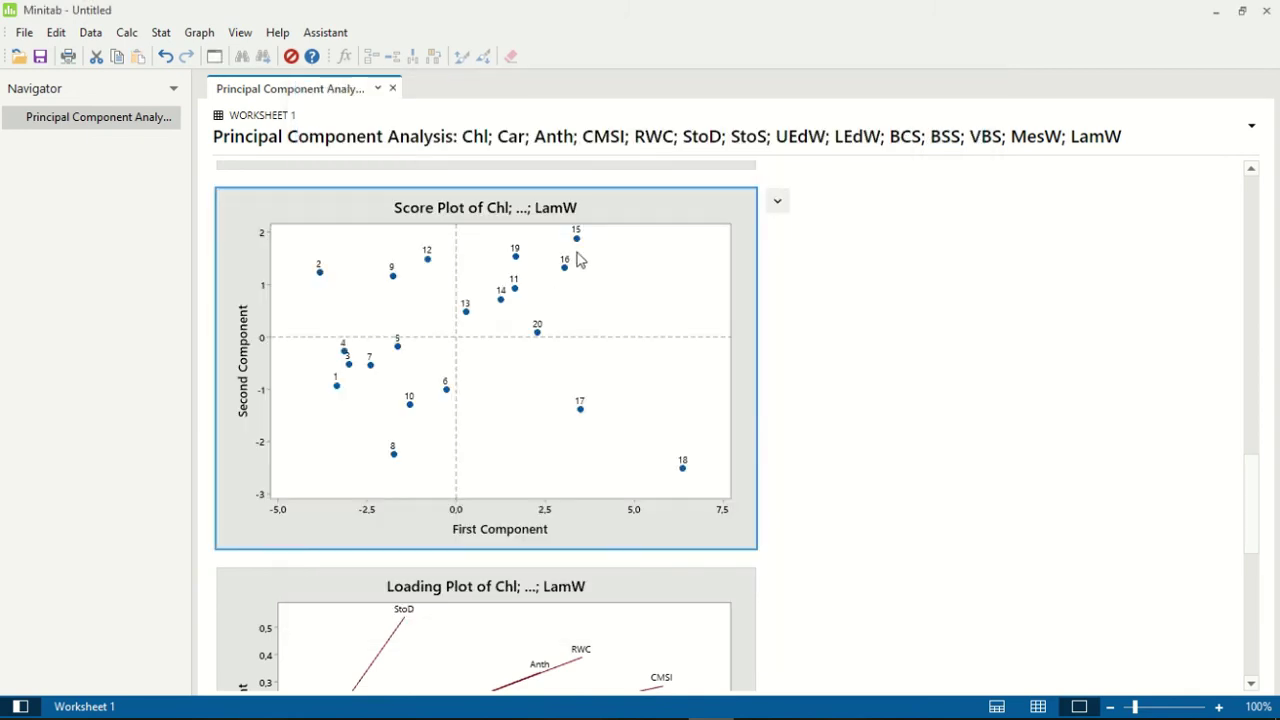
Step: Edit the biplot to add reference lines at Y value 0 and X value 0, and finish the graph edit
scroll(543, 349, down, 5)
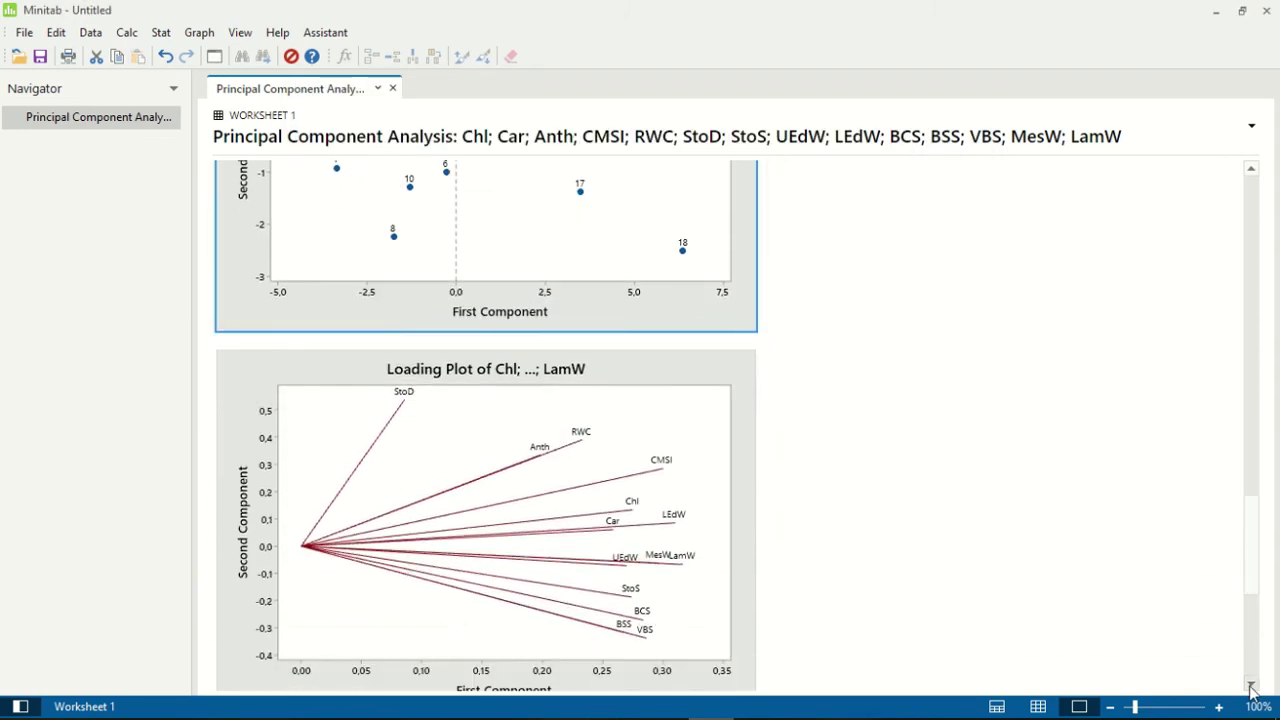
click(1250, 690)
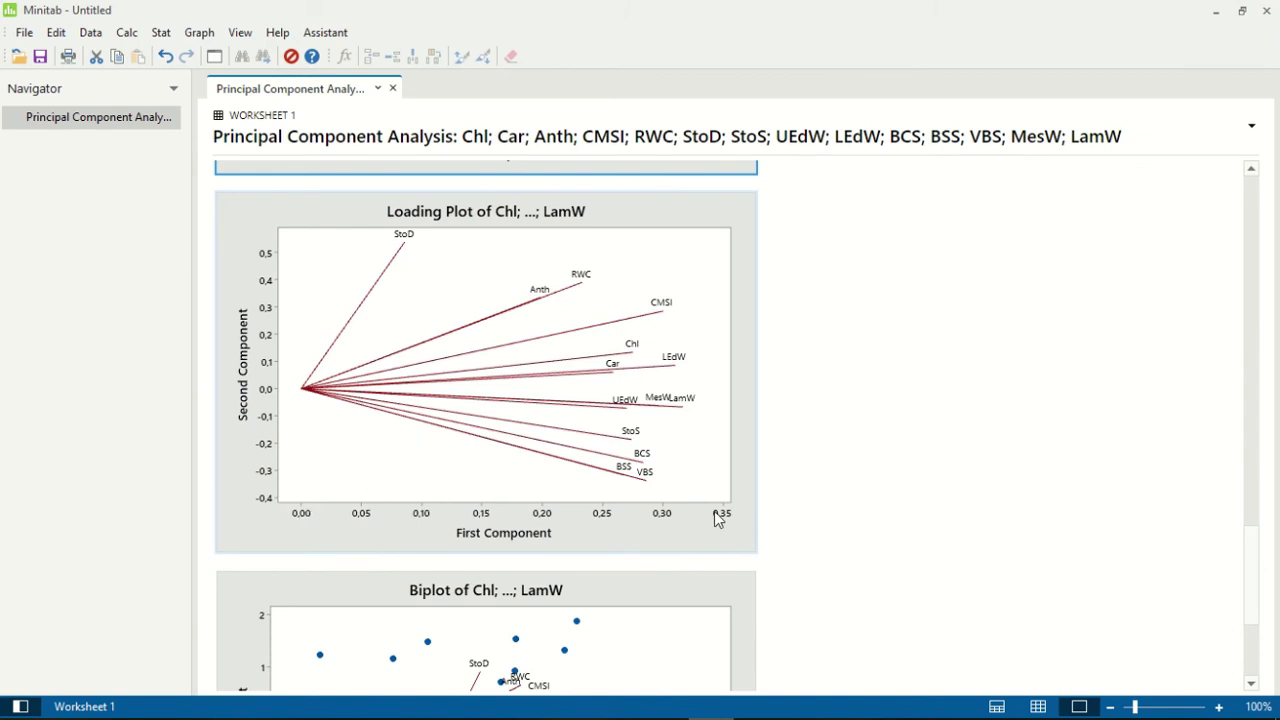
scroll(492, 490, down, 5)
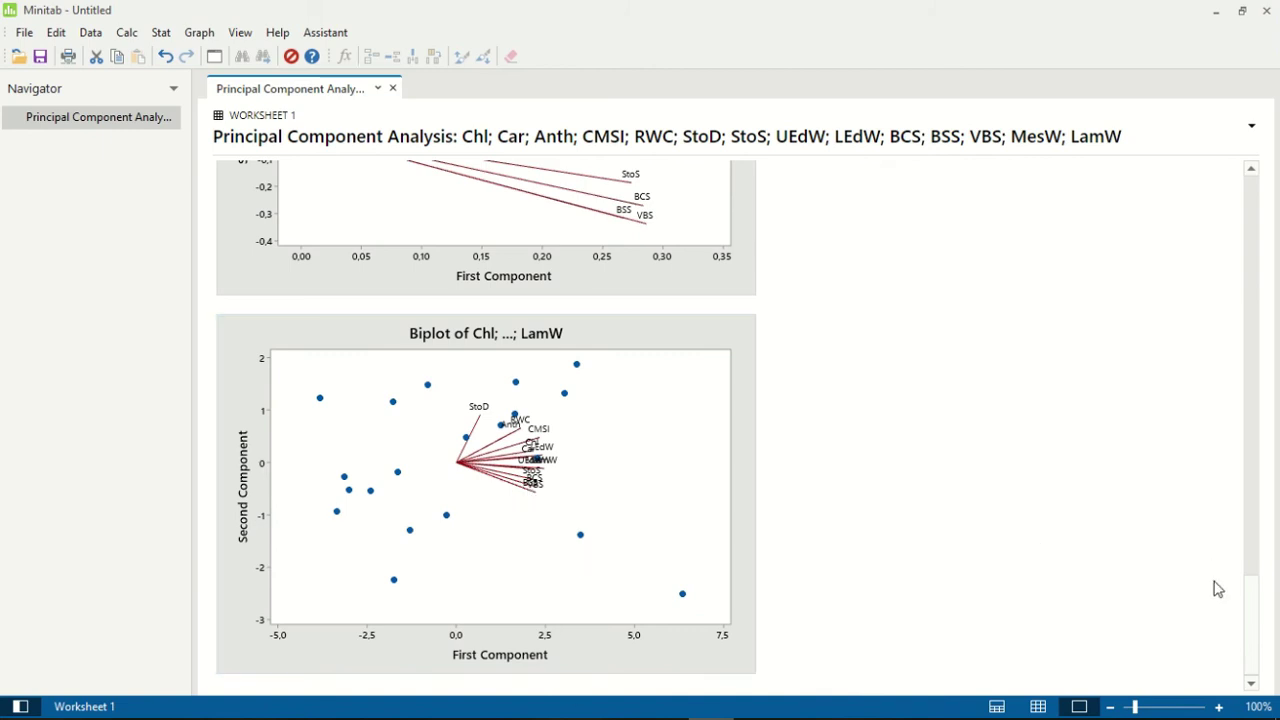
right_click(674, 394)
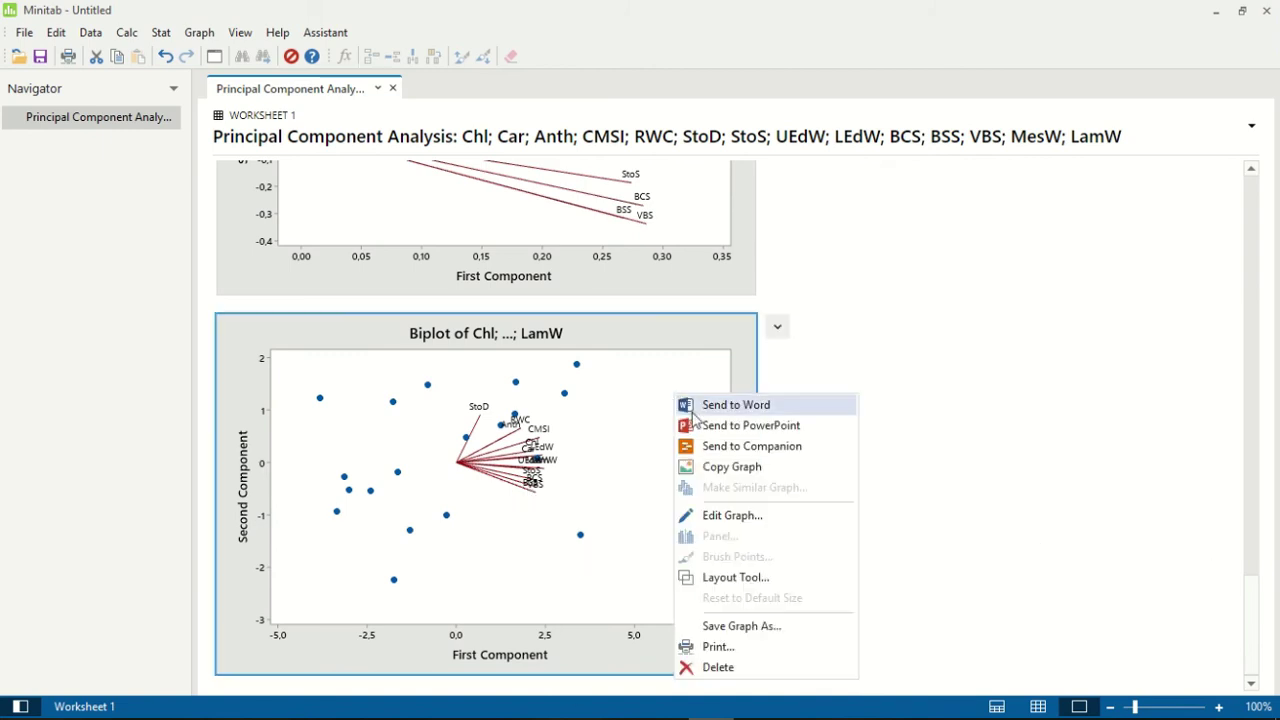
click(712, 517)
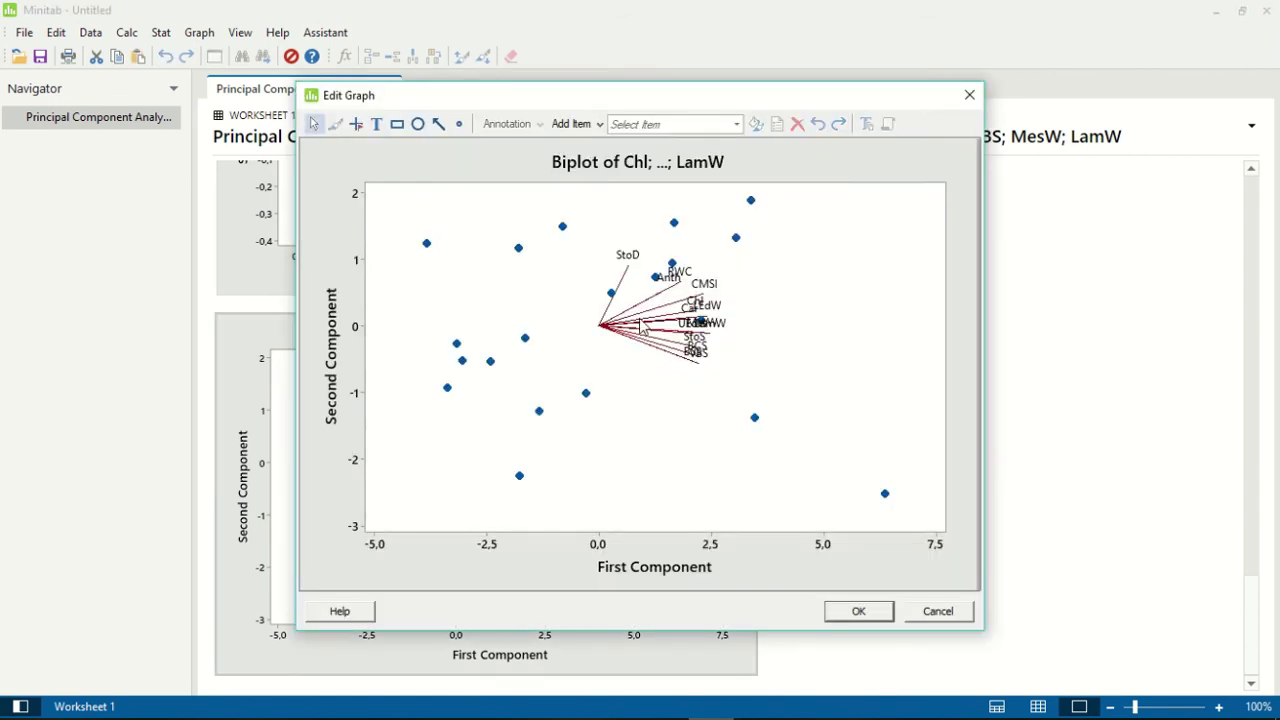
right_click(799, 318)
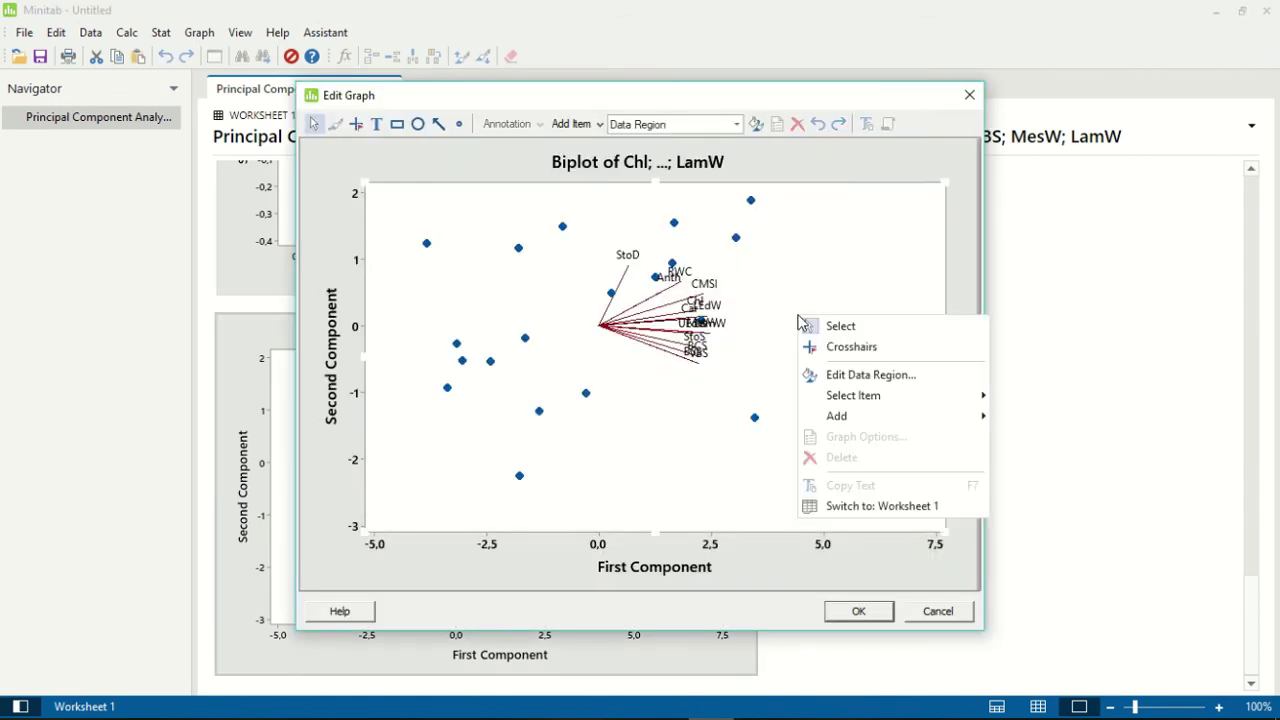
mouse_move(863, 417)
click(1042, 434)
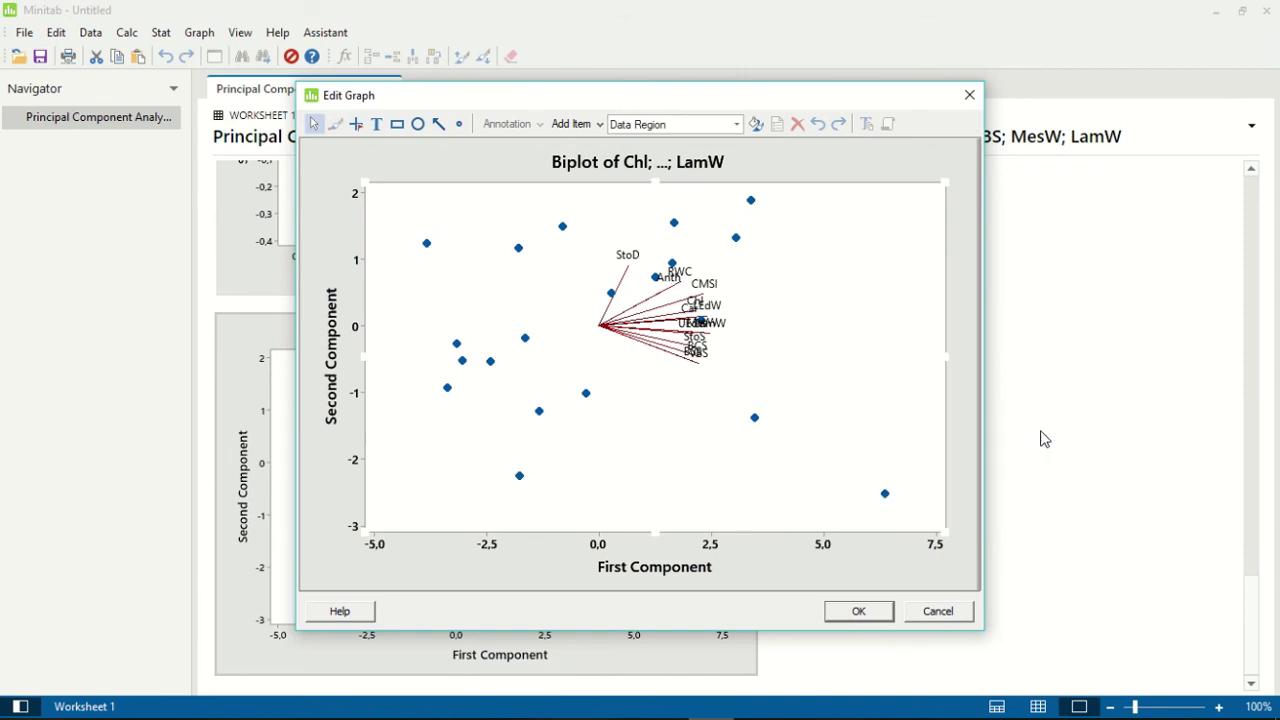
text(0)
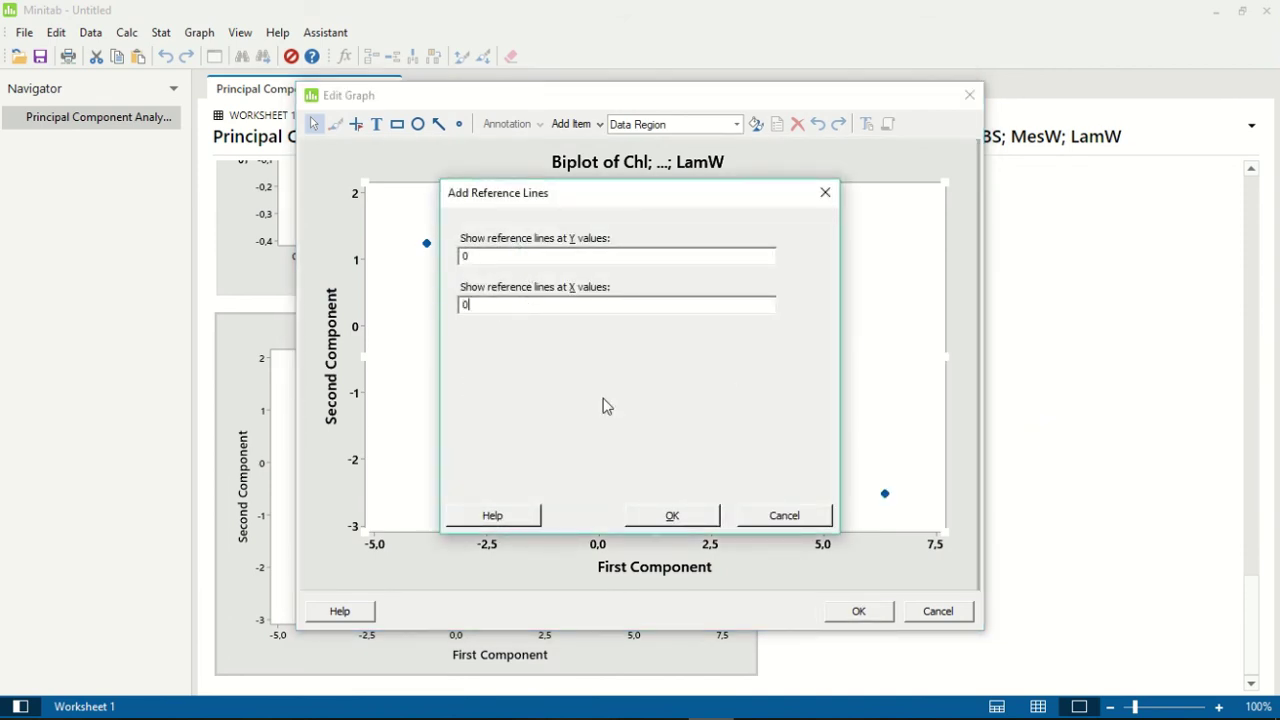
click(688, 515)
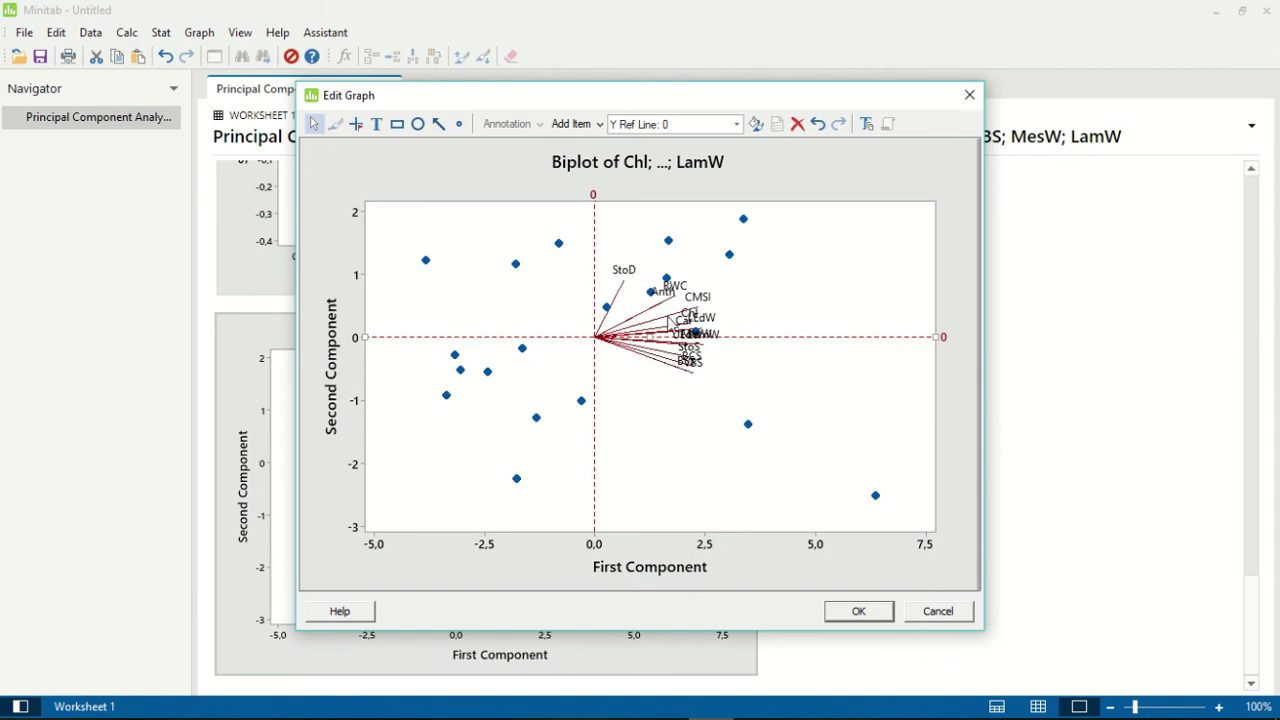
mouse_move(669, 322)
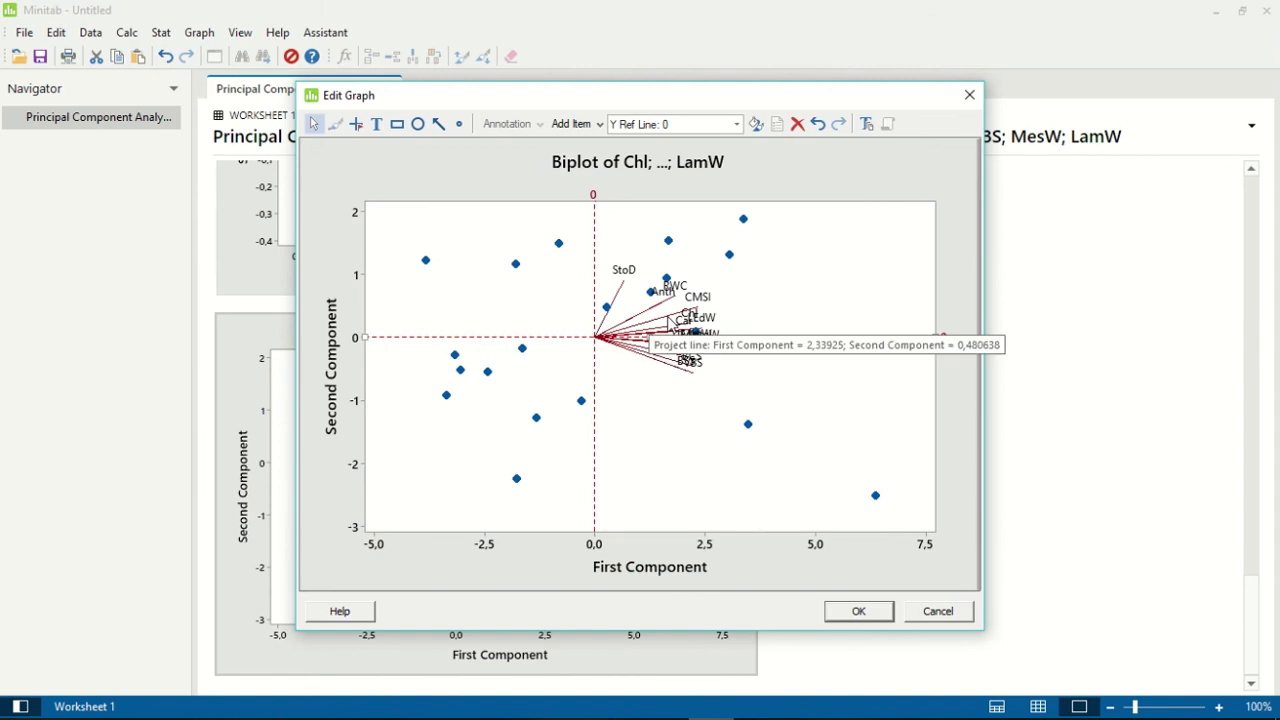
key(Escape)
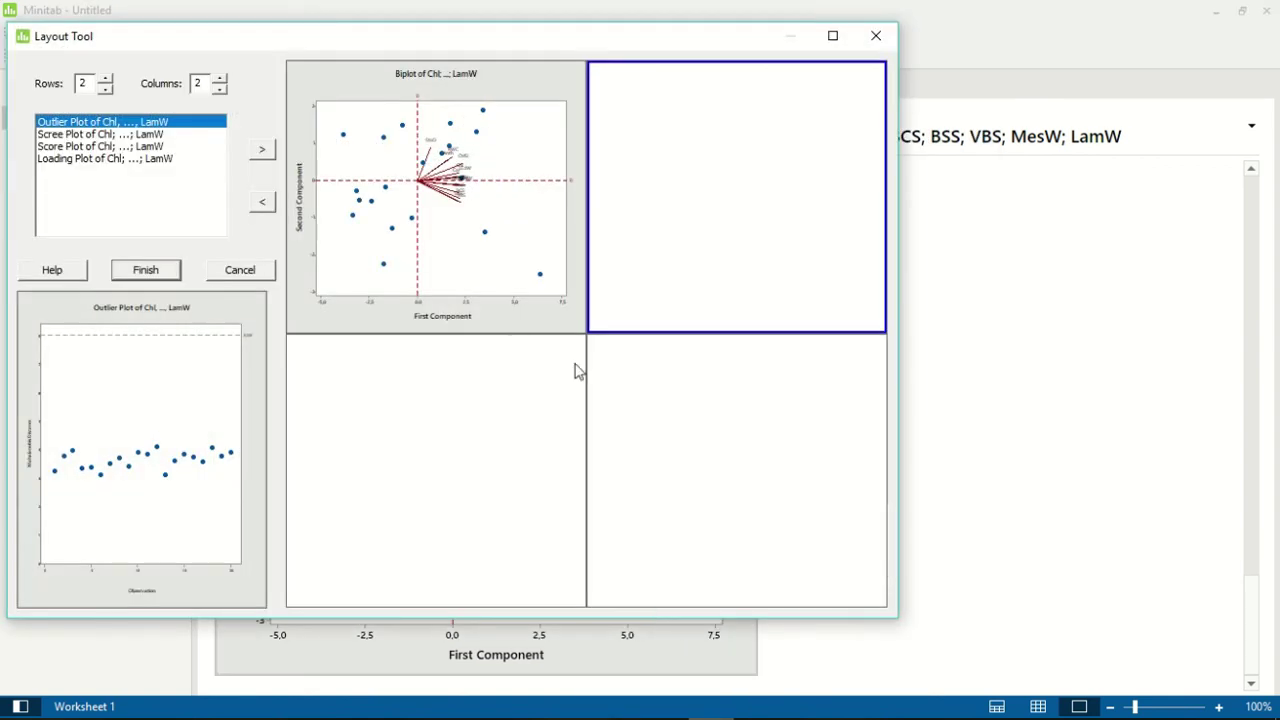
Step: In the 2 by 2 graph layout, move the biplot to the lower-right cell and place the scree plot in the upper-left cell
click(498, 172)
drag(703, 513, 704, 512)
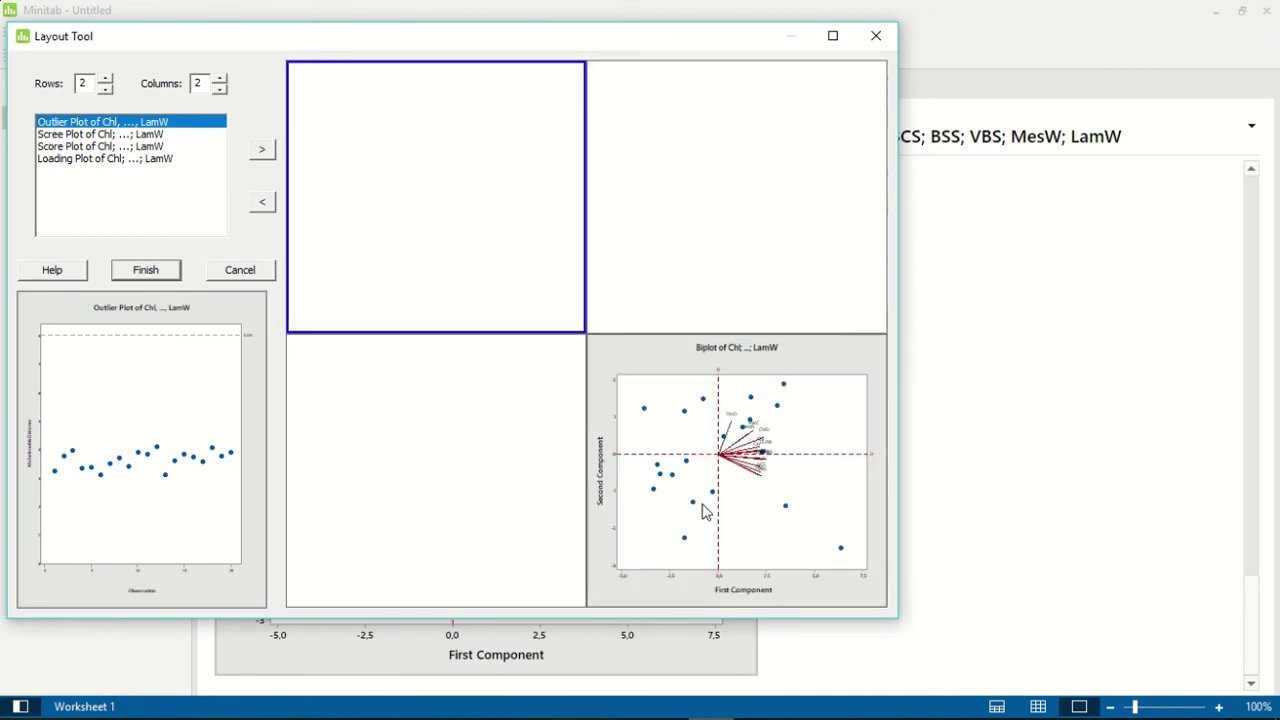
click(127, 138)
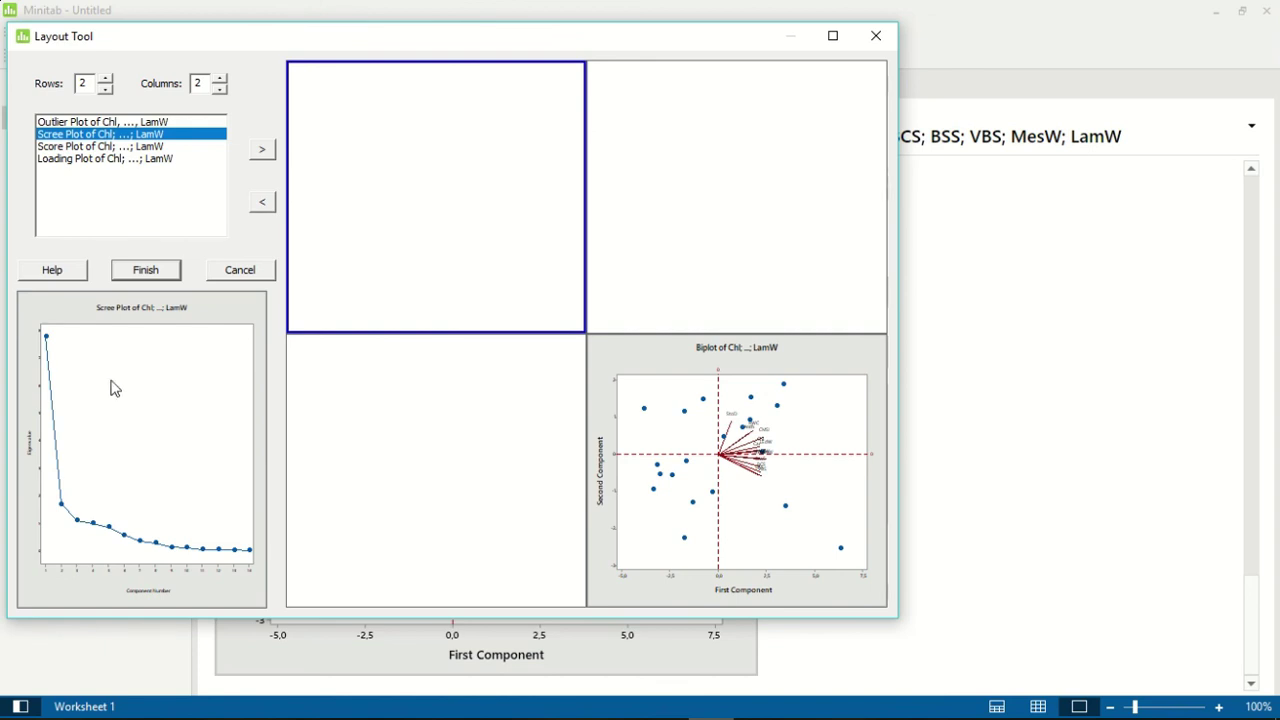
click(261, 150)
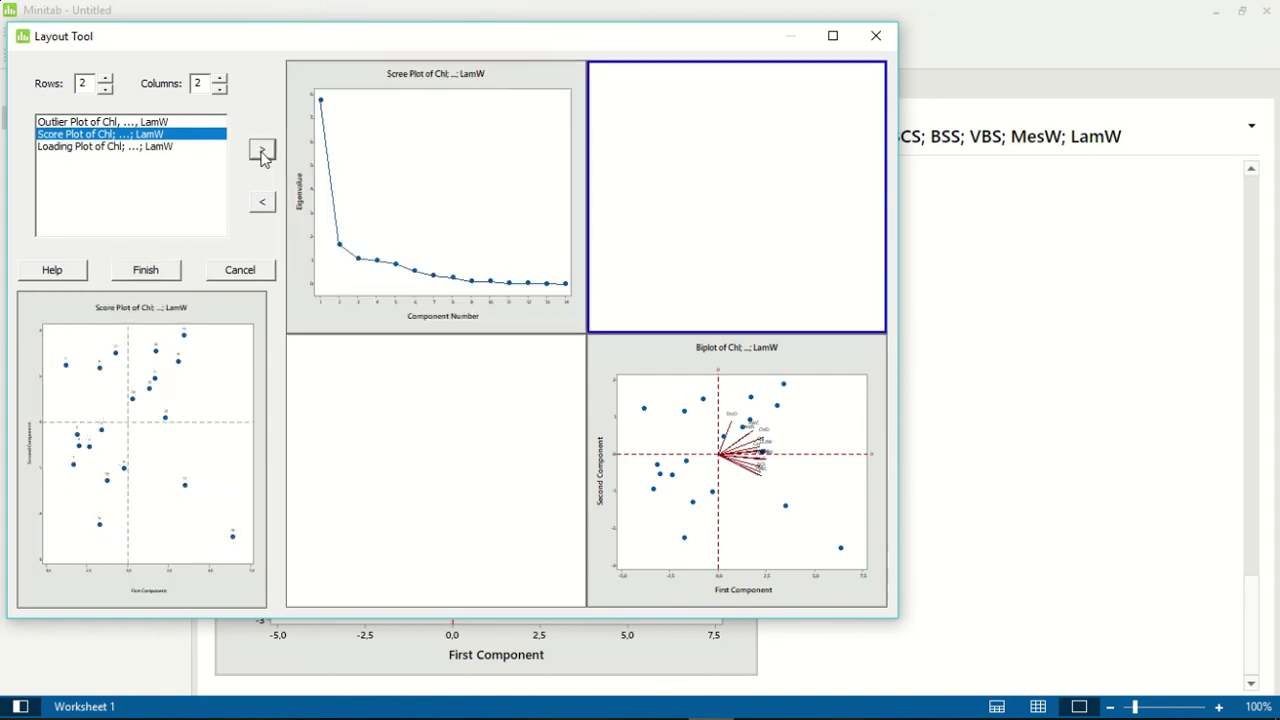
Step: Place the loading plot in the layout's lower-left cell and the score plot in its upper-right cell
click(133, 150)
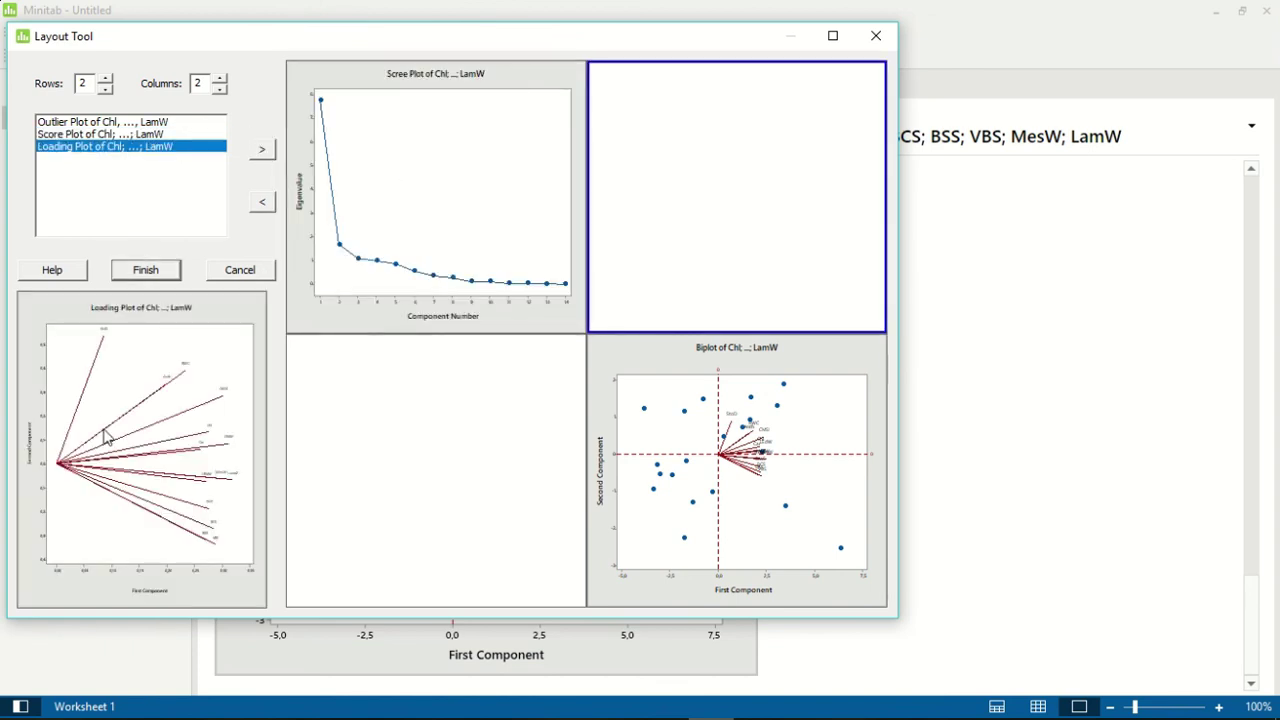
click(357, 545)
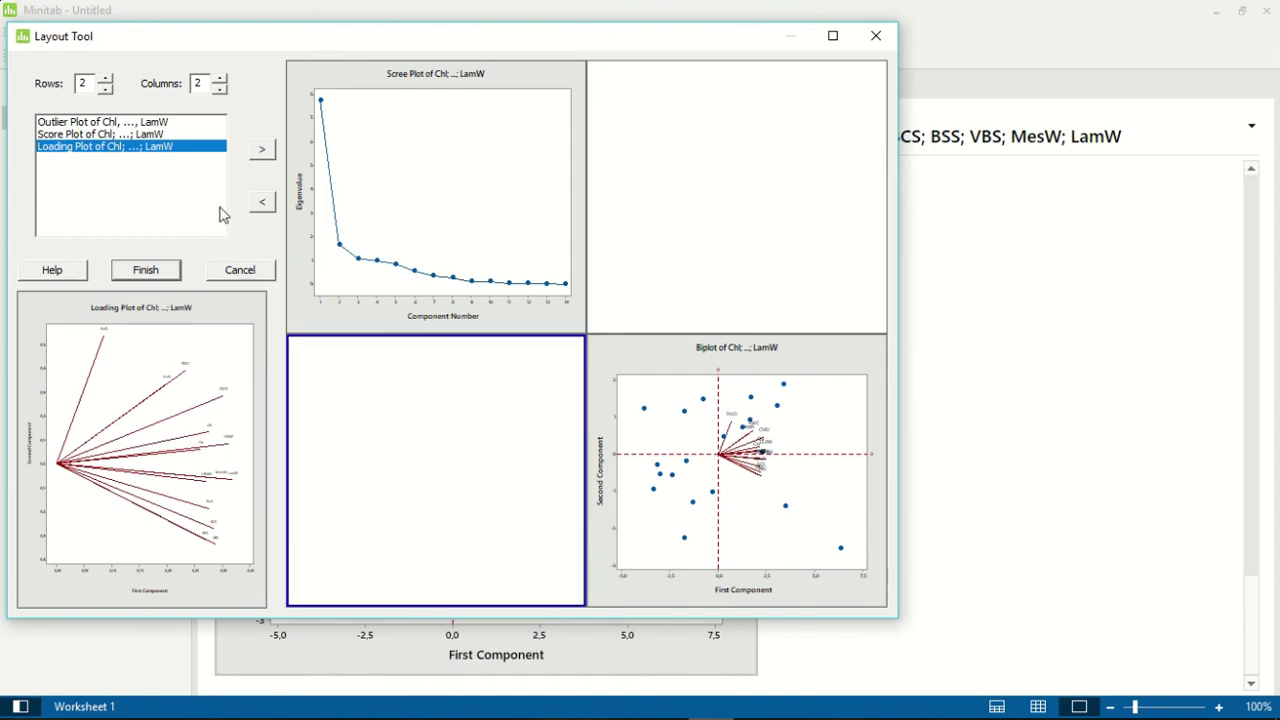
click(262, 152)
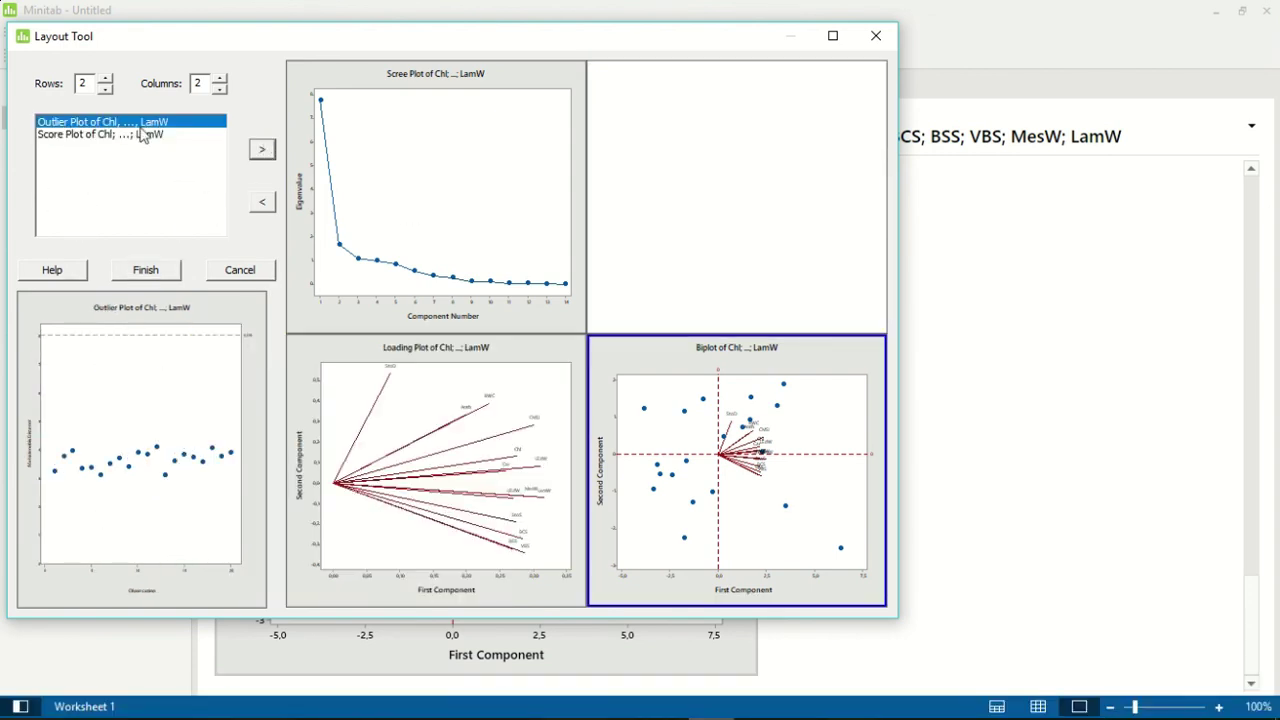
click(96, 135)
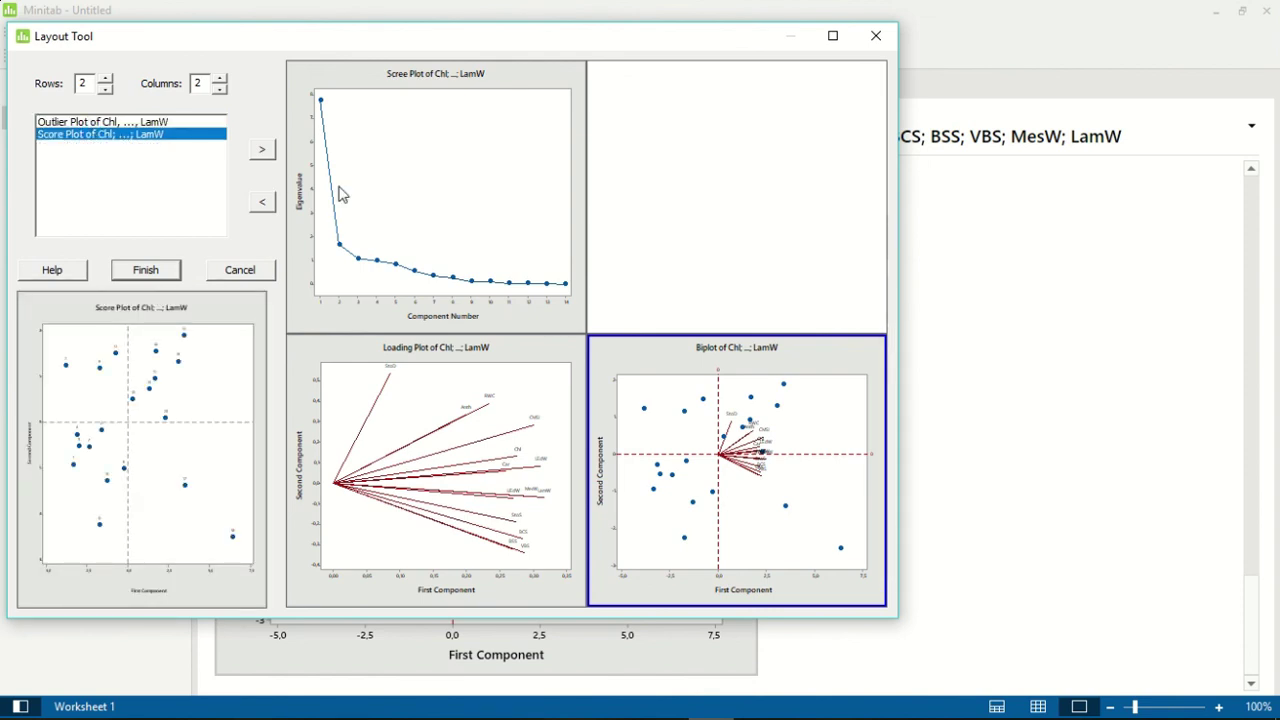
click(696, 135)
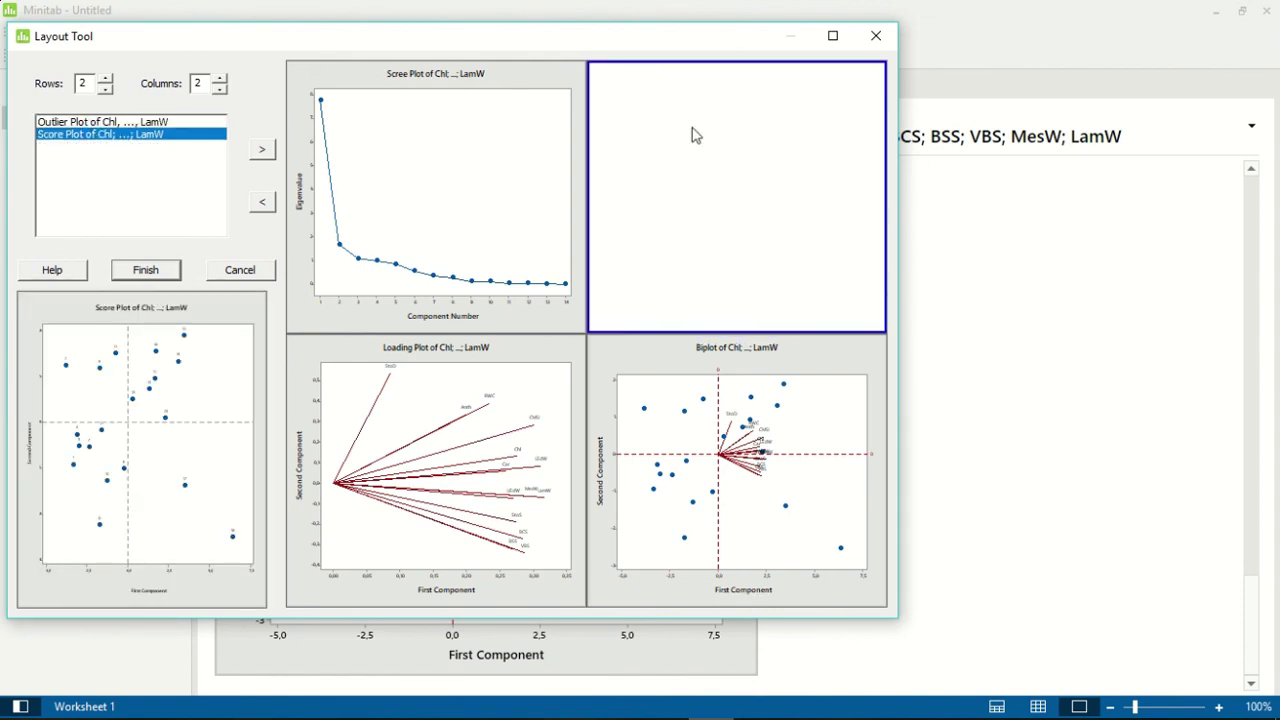
click(262, 151)
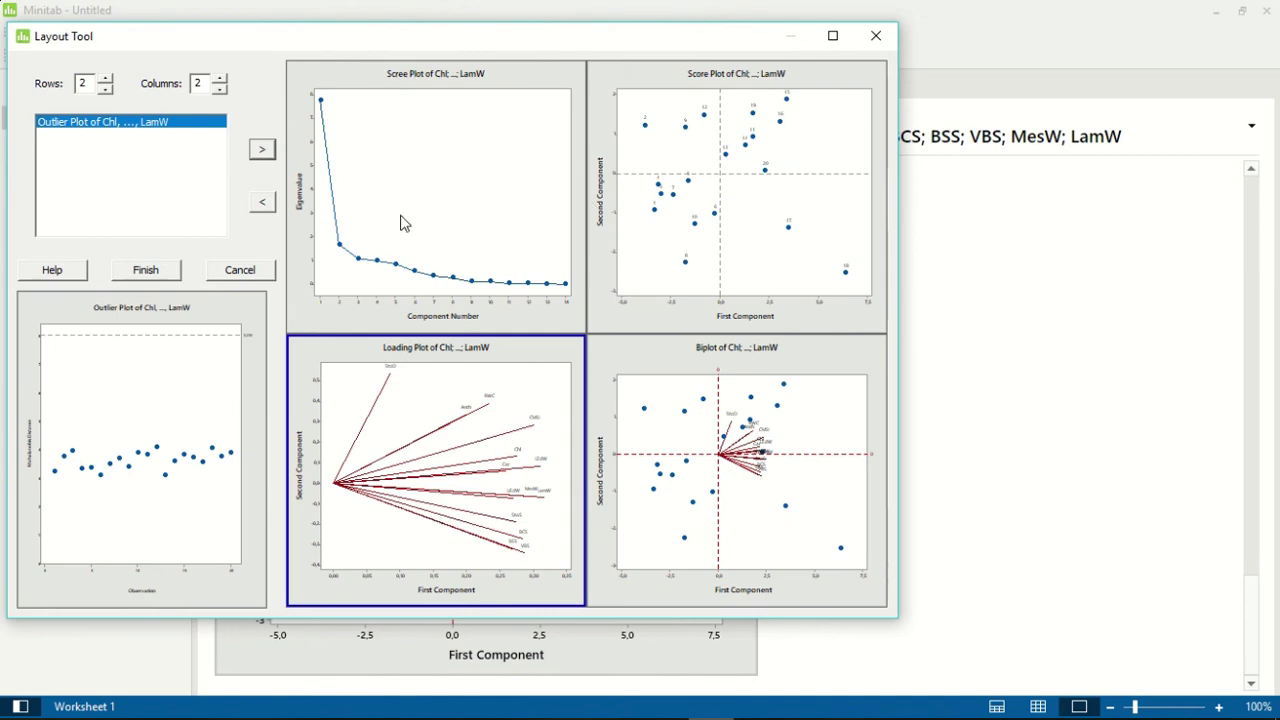